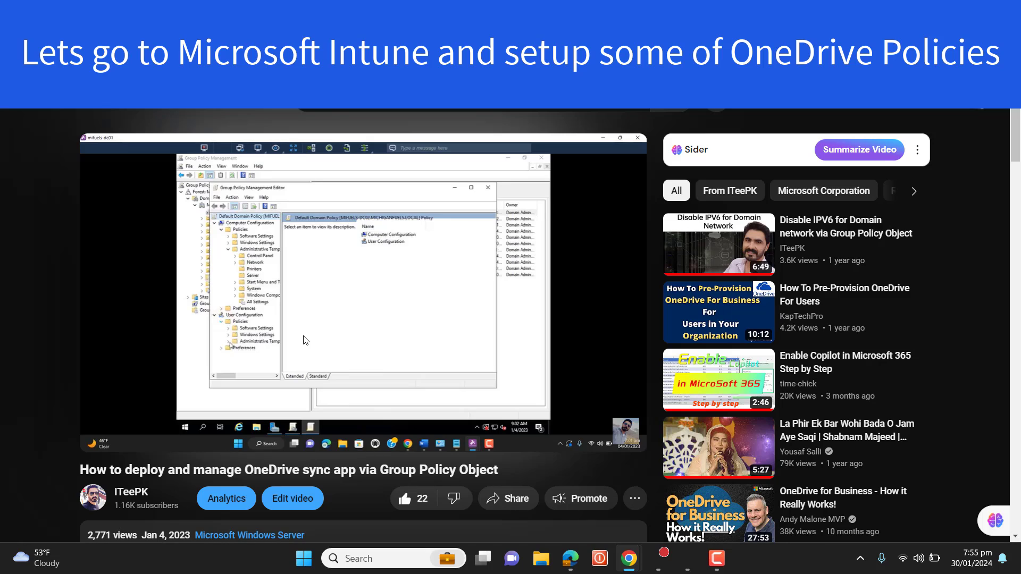
Pause the YouTube video and switch to the browser window showing the Microsoft Azure portal
click(298, 302)
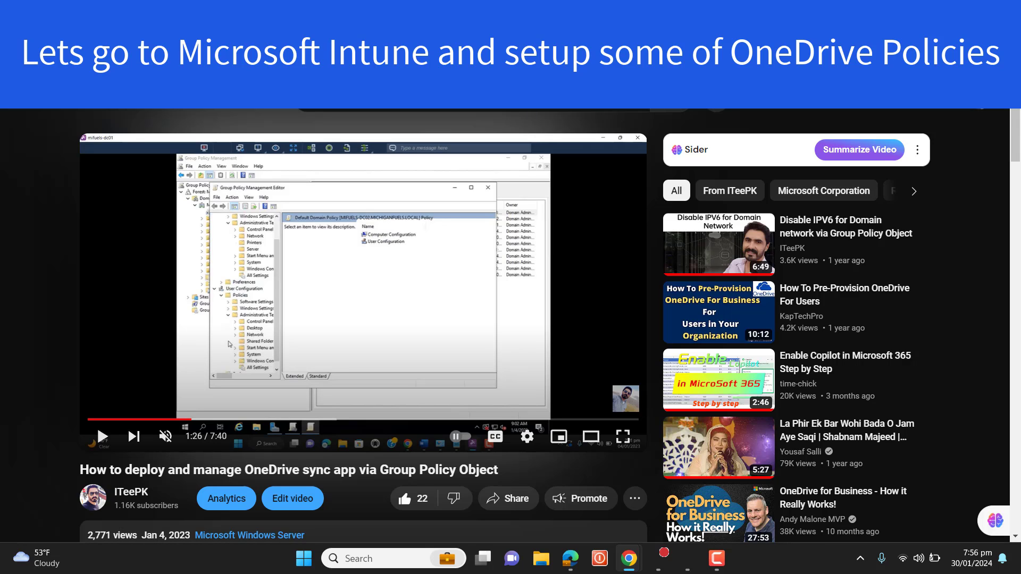
key(super+d)
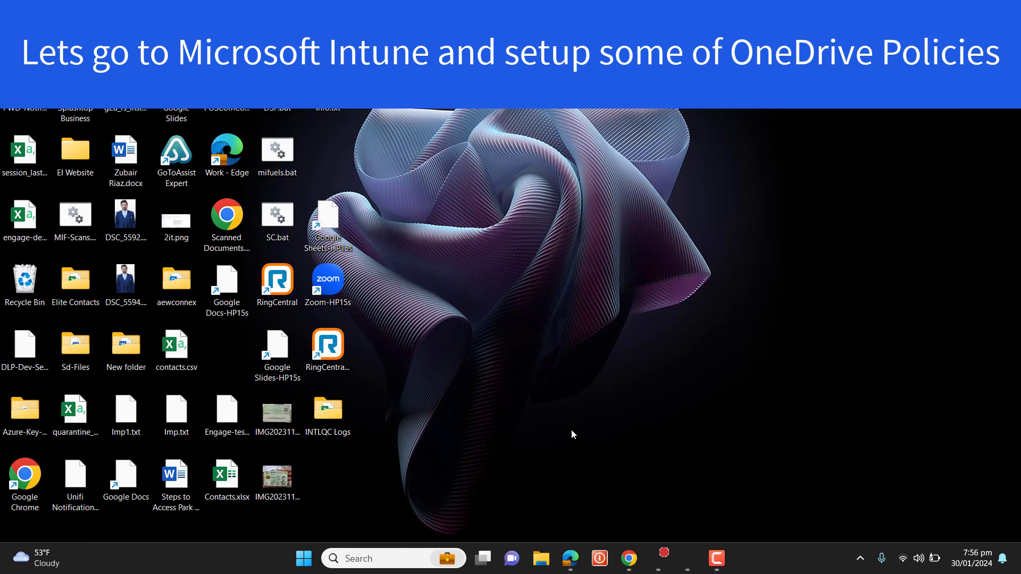
mouse_move(628, 565)
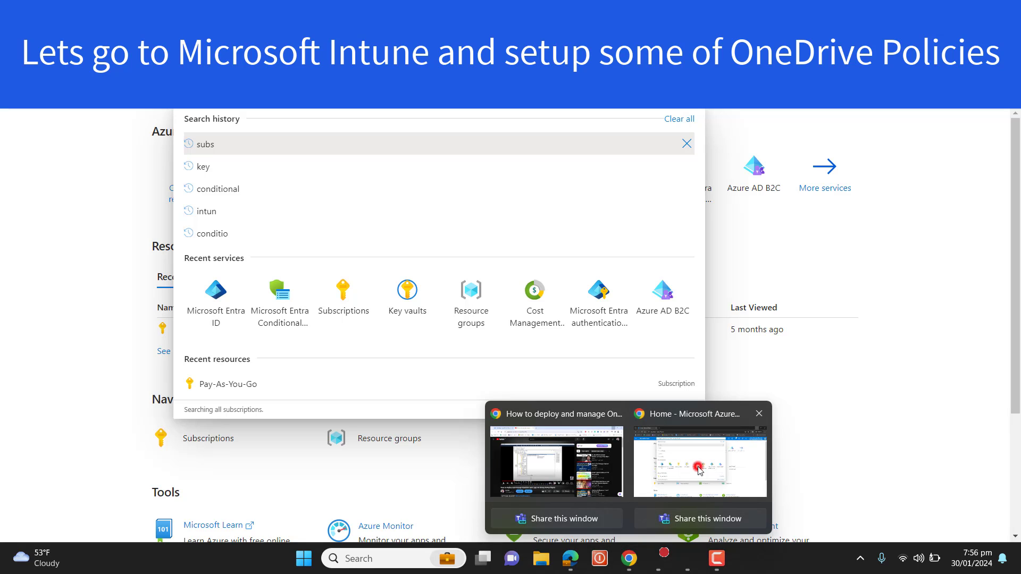
click(698, 471)
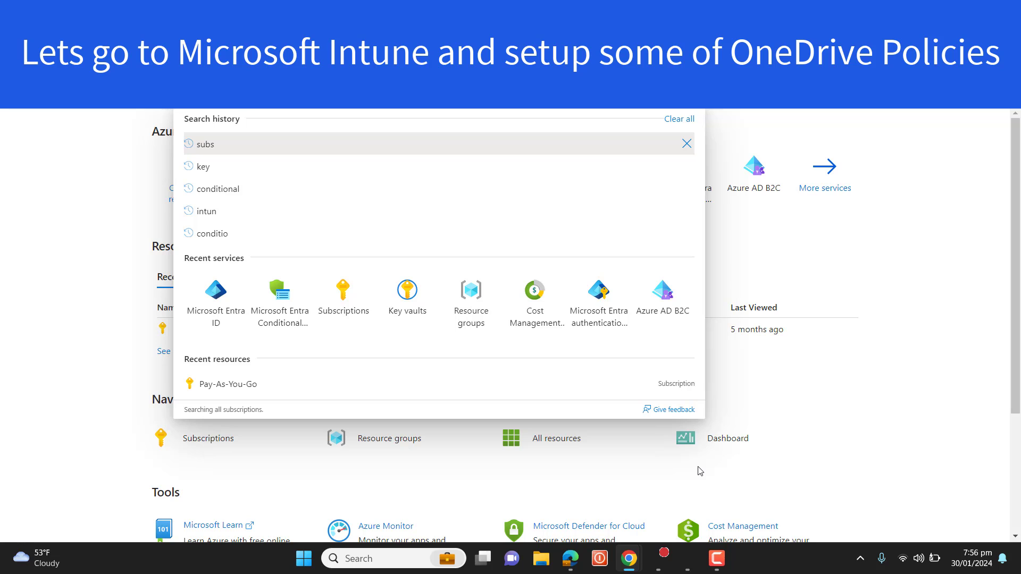
Search the Azure portal for "intune" and open the Intune service
click(384, 95)
text(intune)
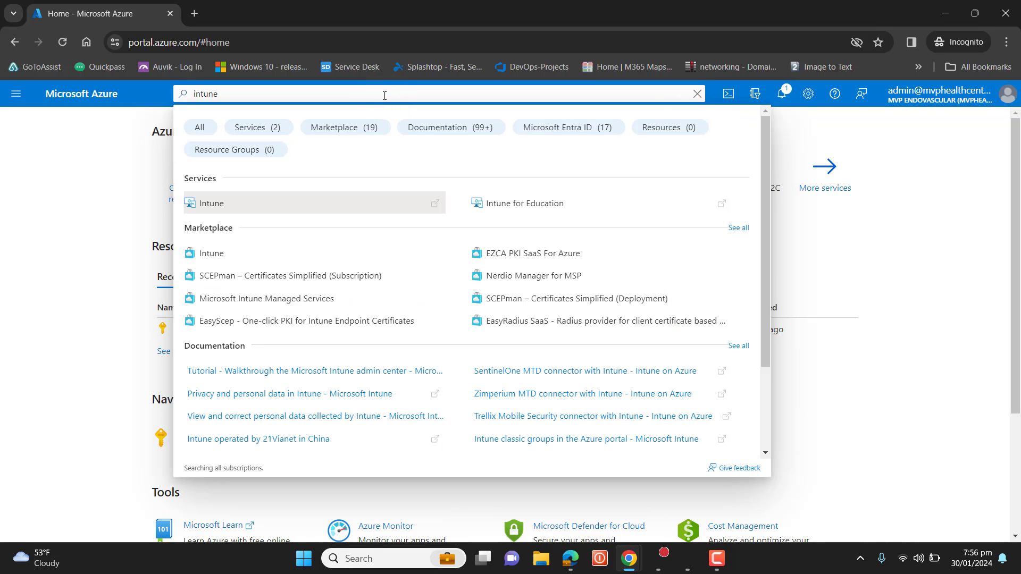
click(242, 203)
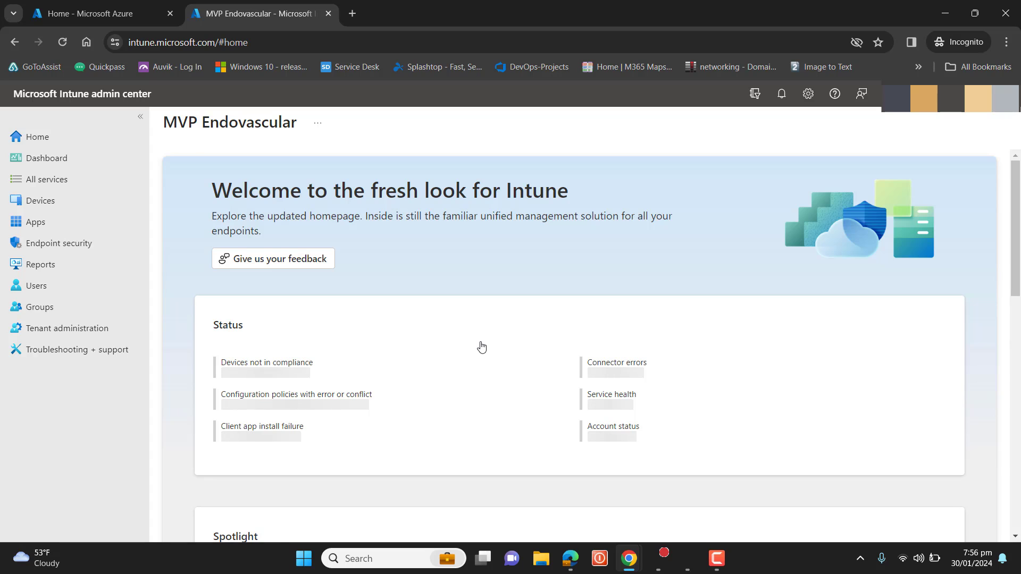
Open the Configuration profiles page of Devices in the Intune admin center, reloading the site if it hangs
click(89, 209)
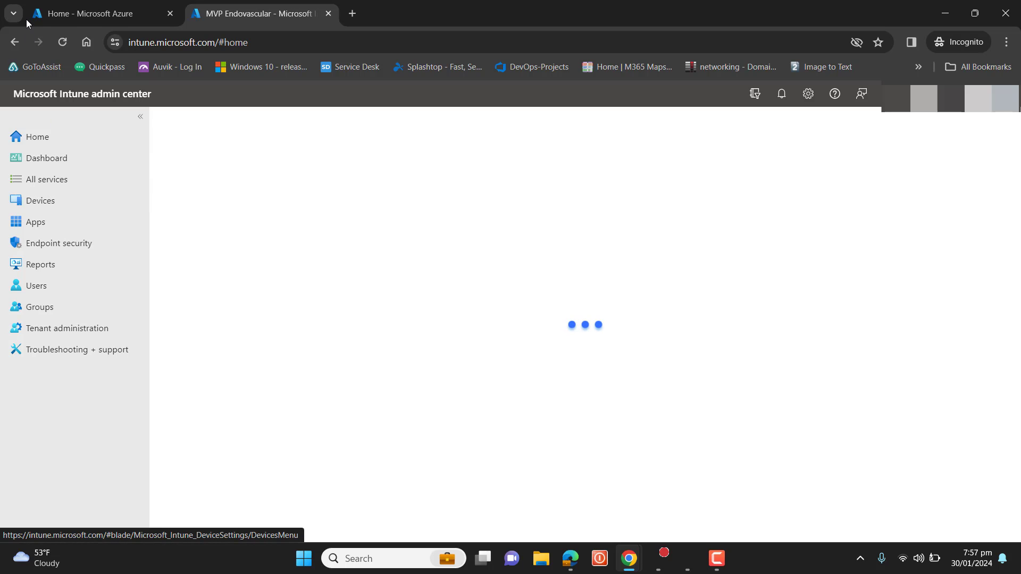
click(63, 42)
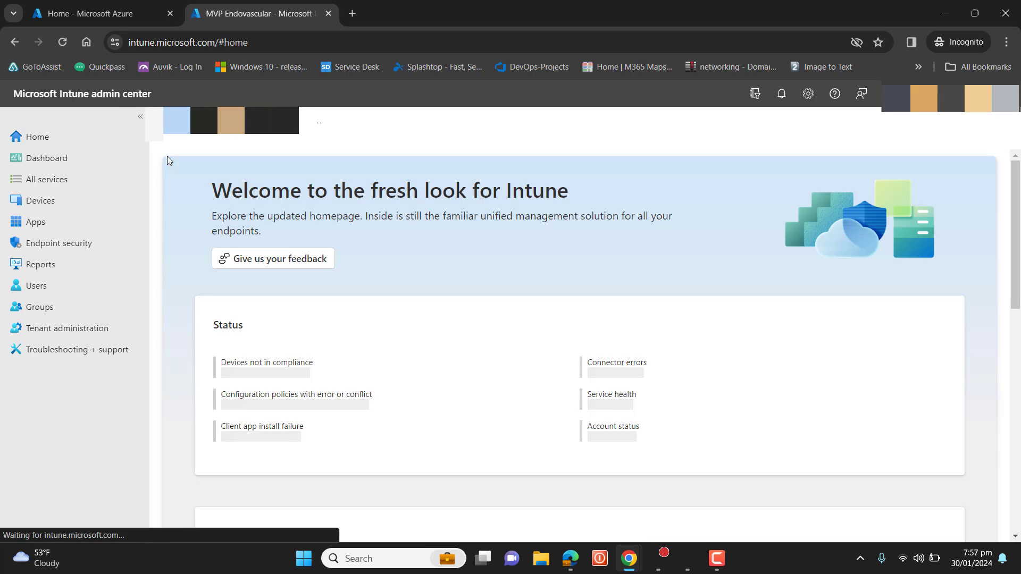
click(44, 200)
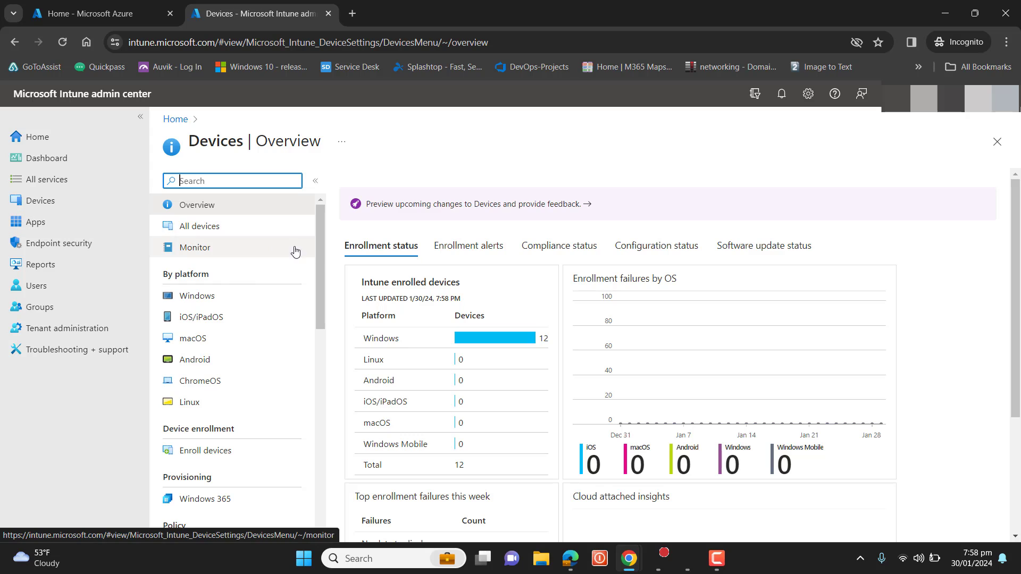
drag(316, 263, 317, 330)
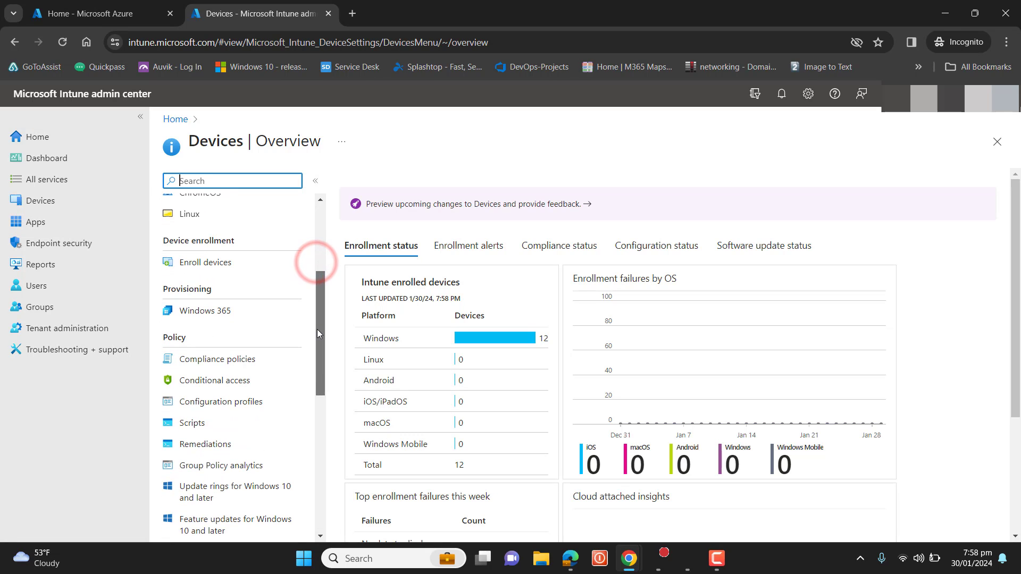
click(232, 403)
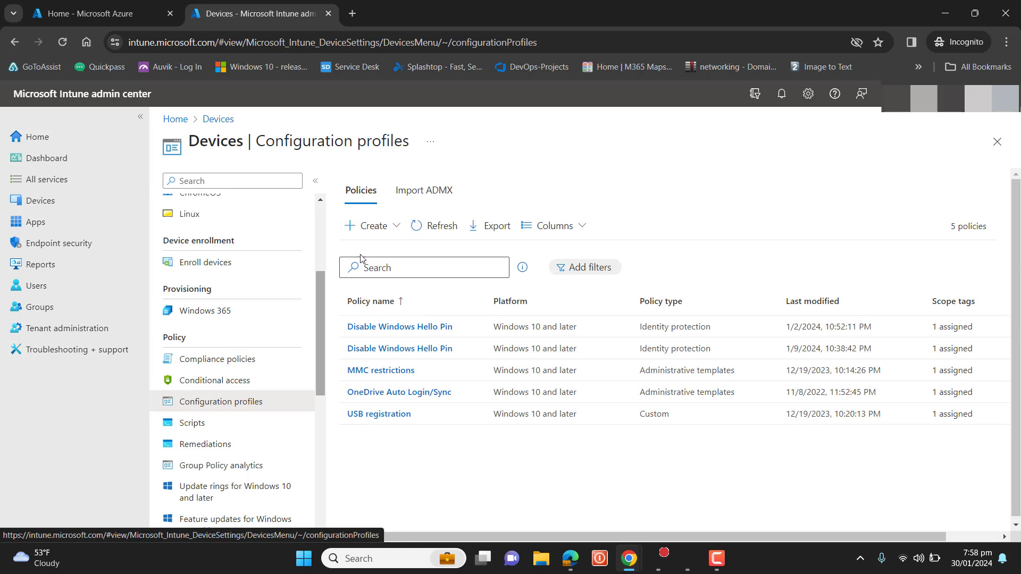
Start a new configuration policy for the platform Windows 10 and later
click(395, 233)
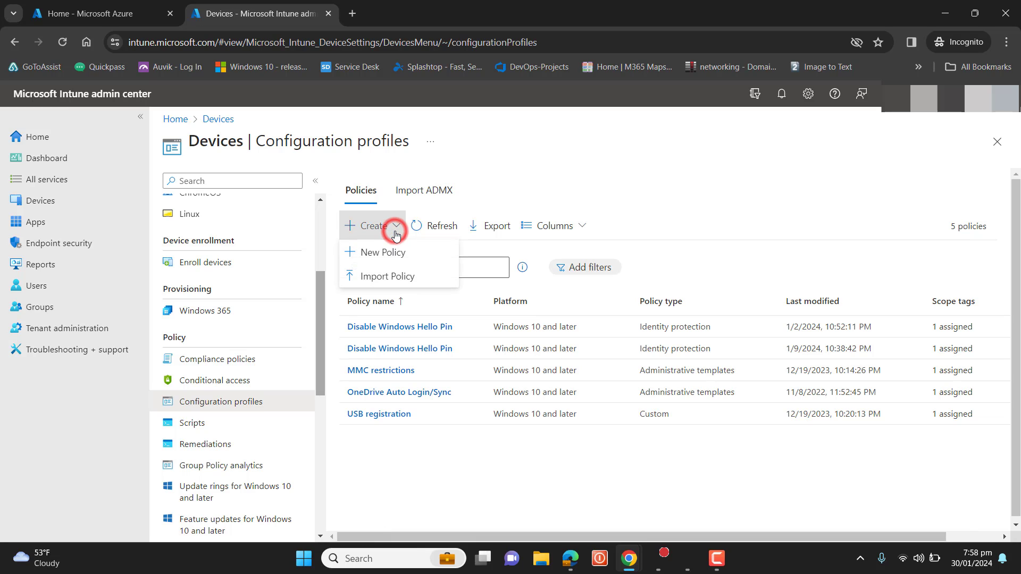
click(394, 260)
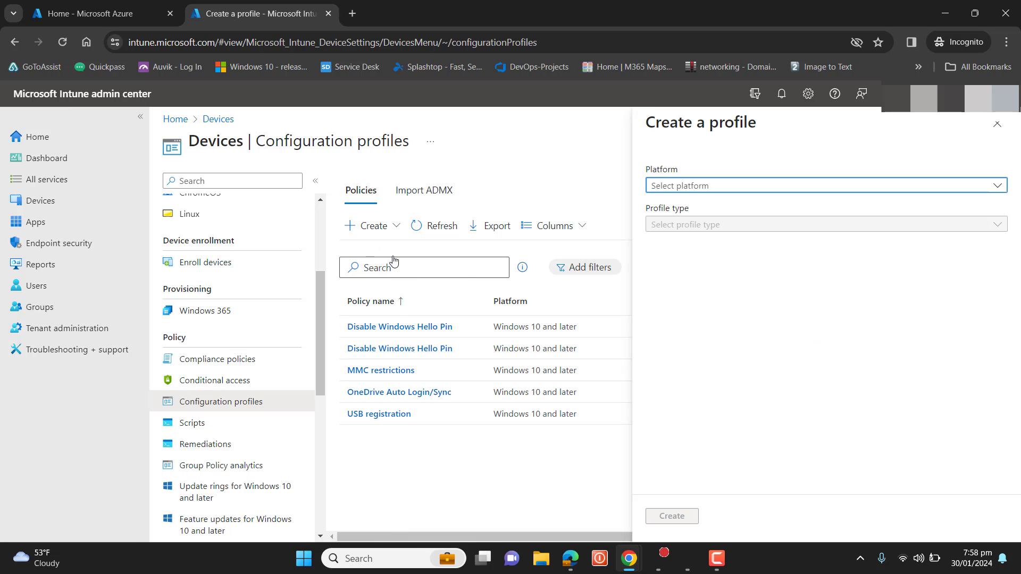
click(727, 187)
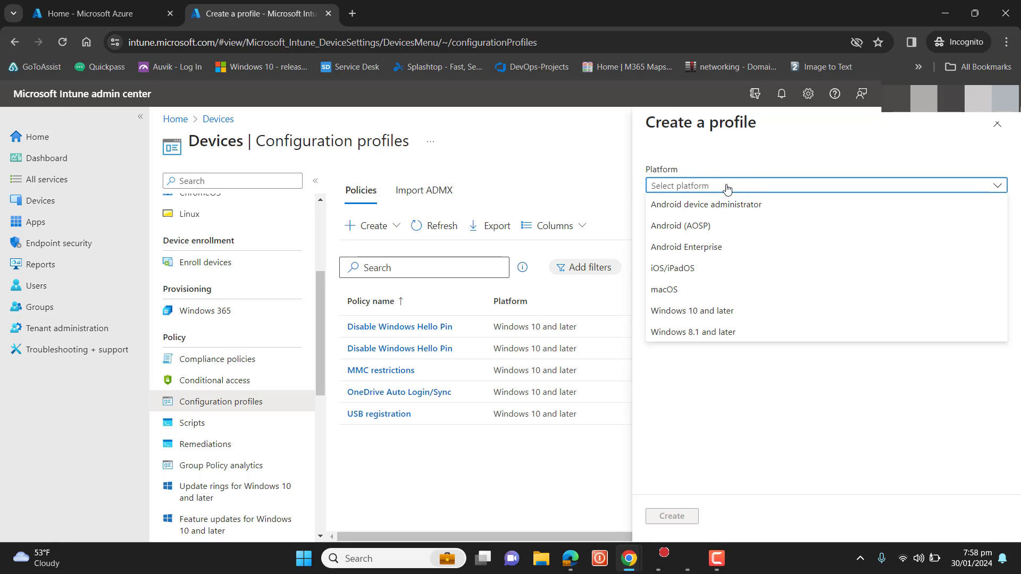
click(721, 312)
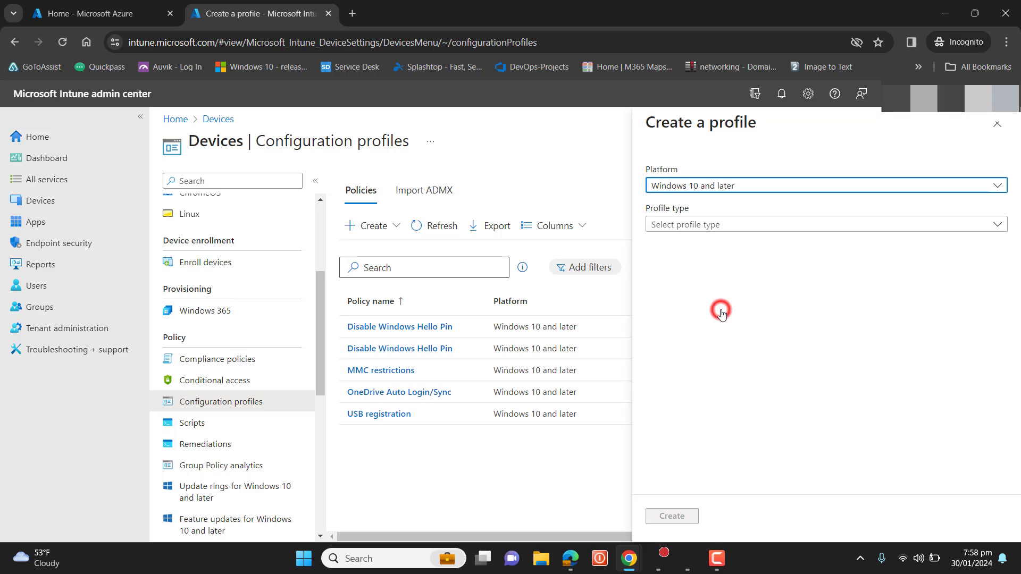
Set the profile type to Templates, choose Administrative templates and create the profile
click(736, 229)
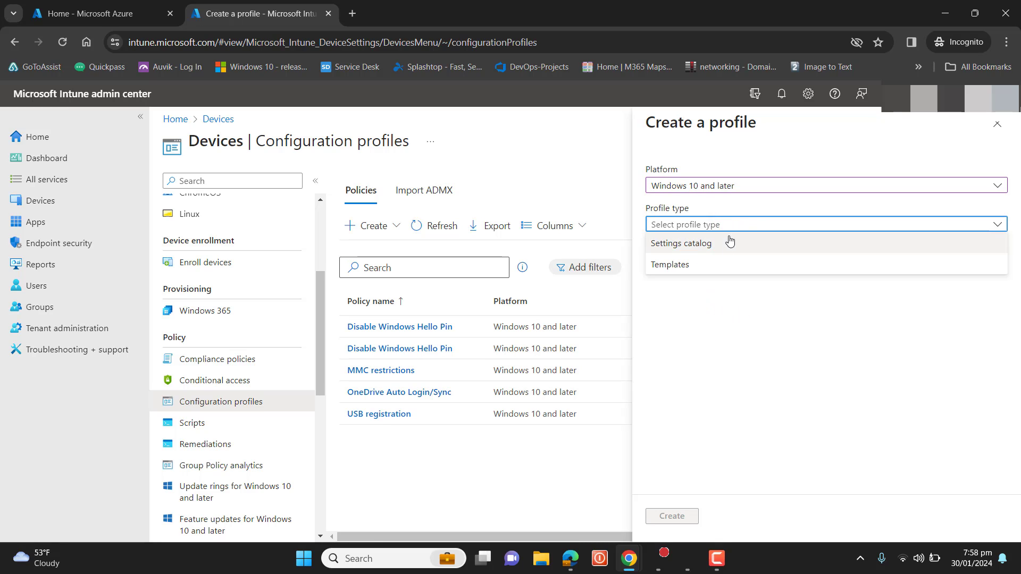
click(723, 245)
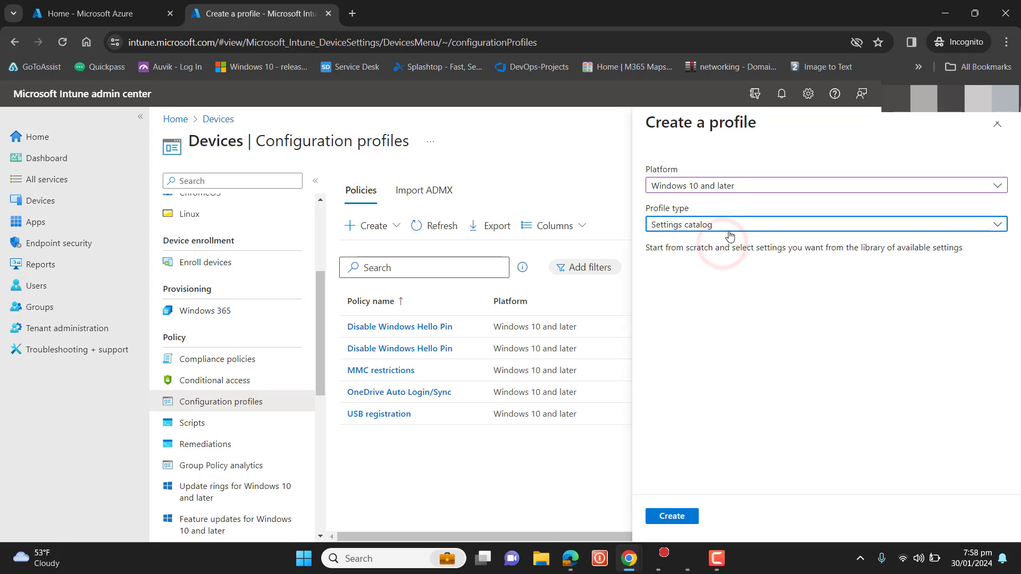
click(726, 228)
click(698, 266)
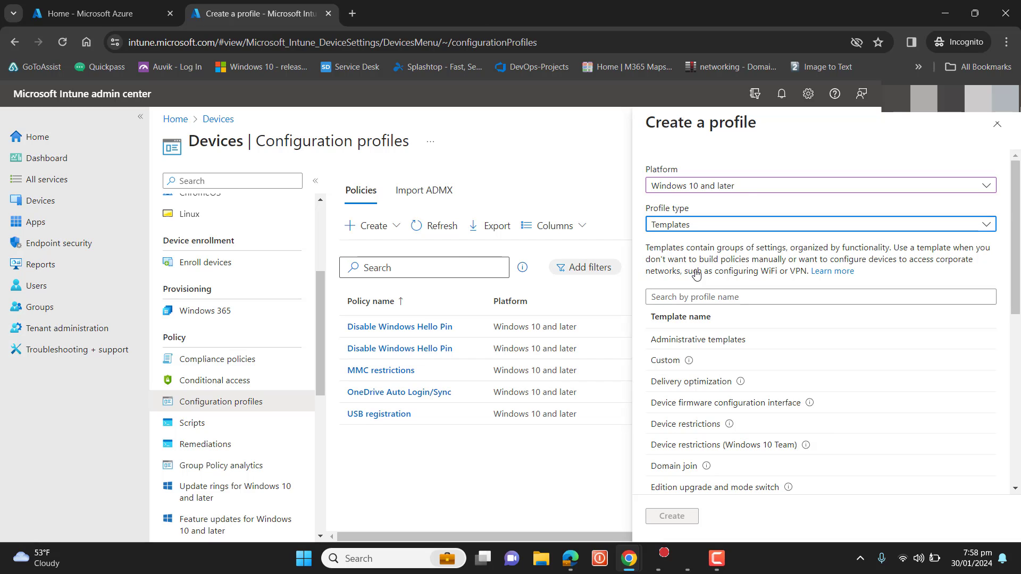
click(711, 341)
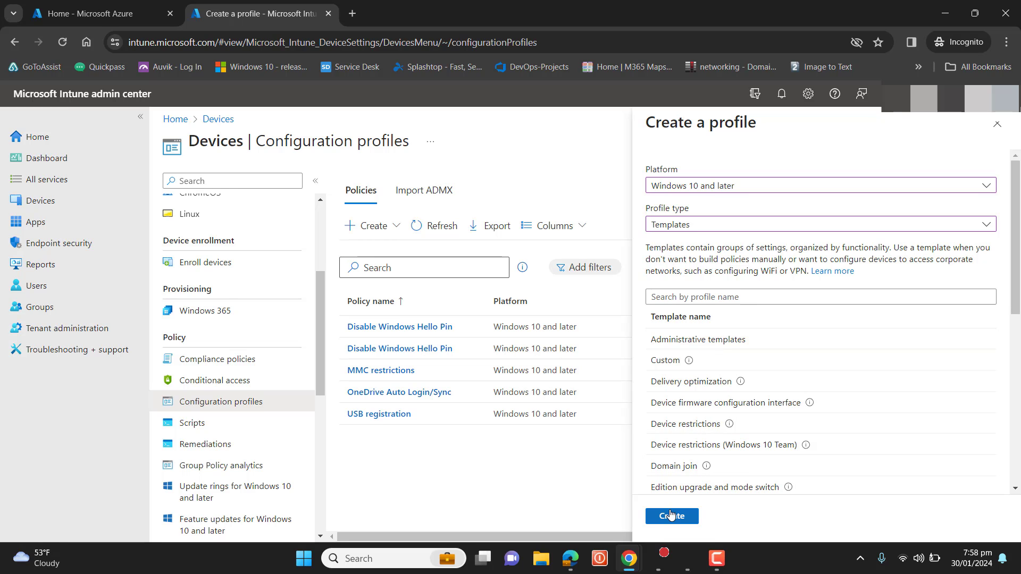
click(670, 516)
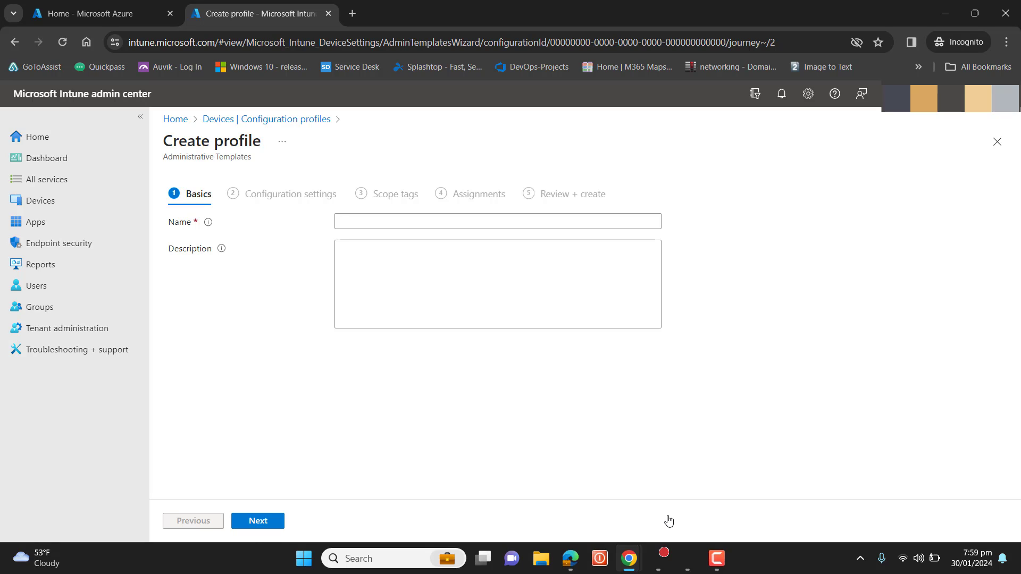
Enter "OneDrive Policies" as the profile's name and description and continue to the configuration settings
click(420, 222)
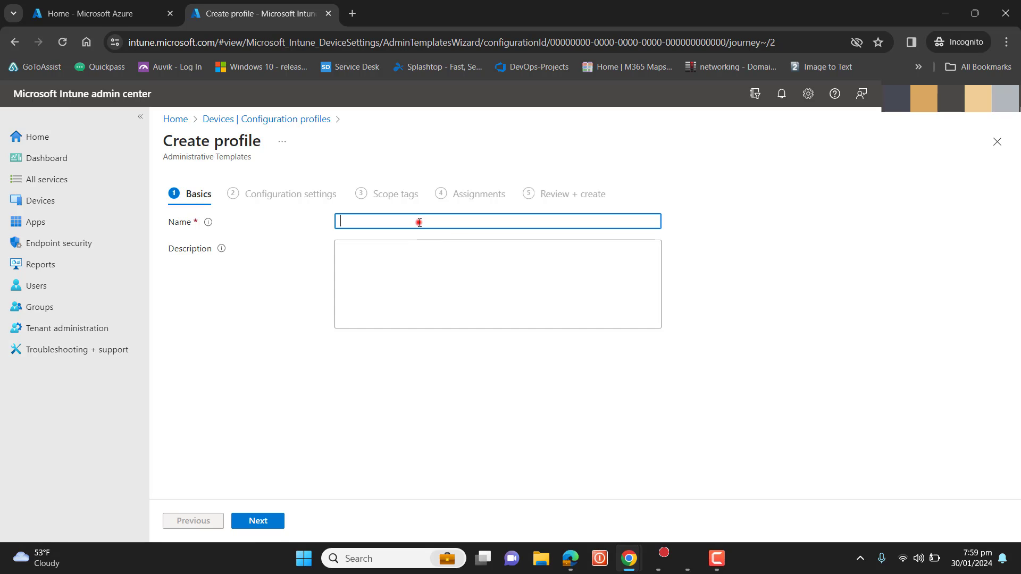
text(OneDrive Policies)
key(ctrl+a)
key(ctrl+c)
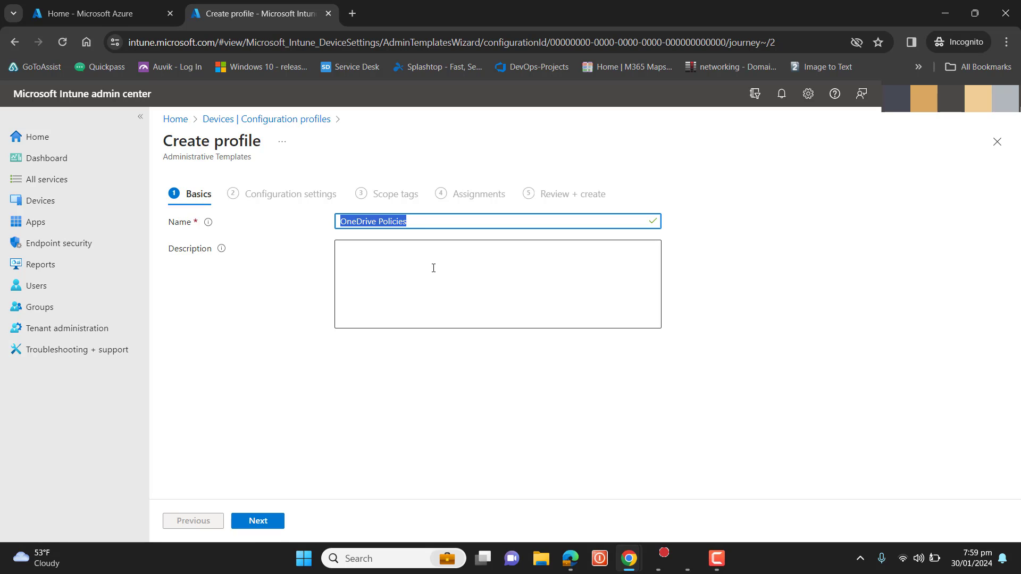
click(433, 268)
key(ctrl+v)
click(271, 528)
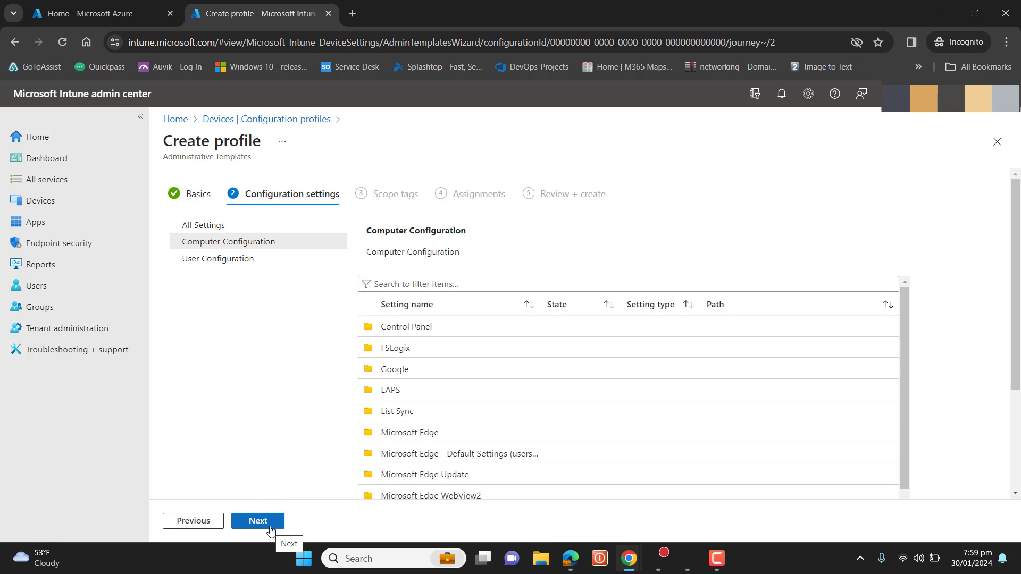
Filter the Computer Configuration settings by "onedrive" and look through the matching settings
drag(902, 349, 915, 471)
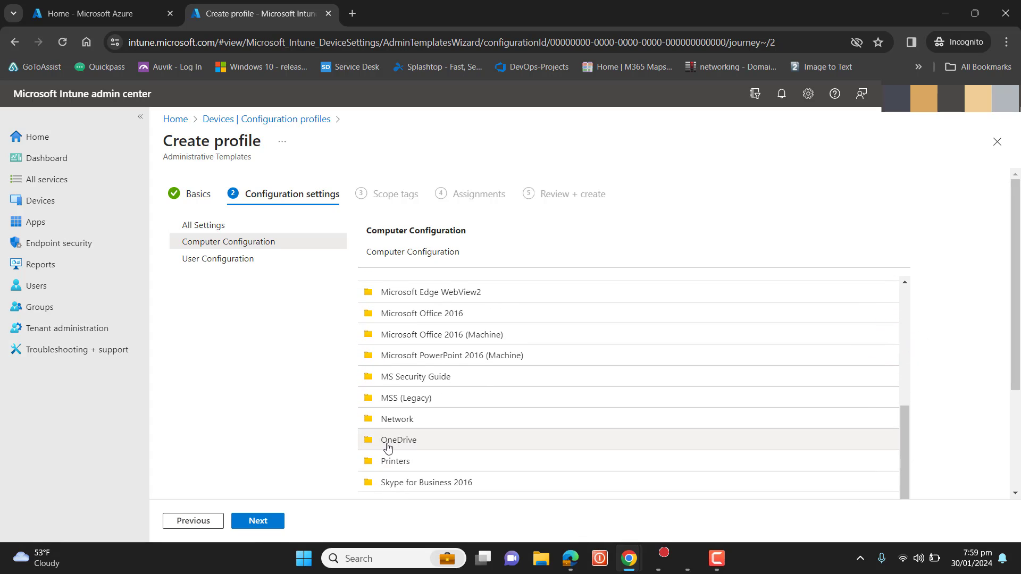
drag(908, 445, 932, 313)
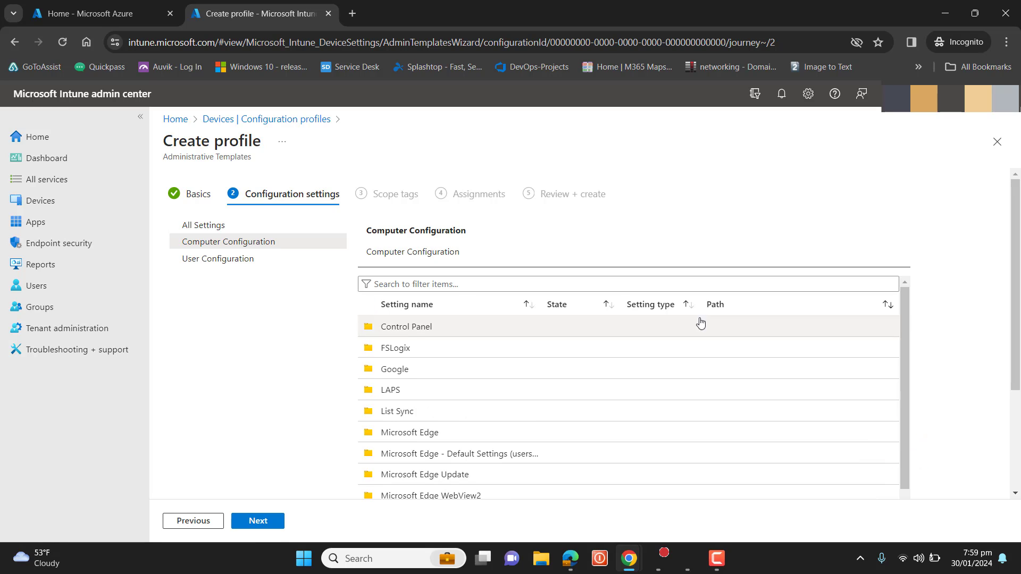
click(379, 284)
text(oned)
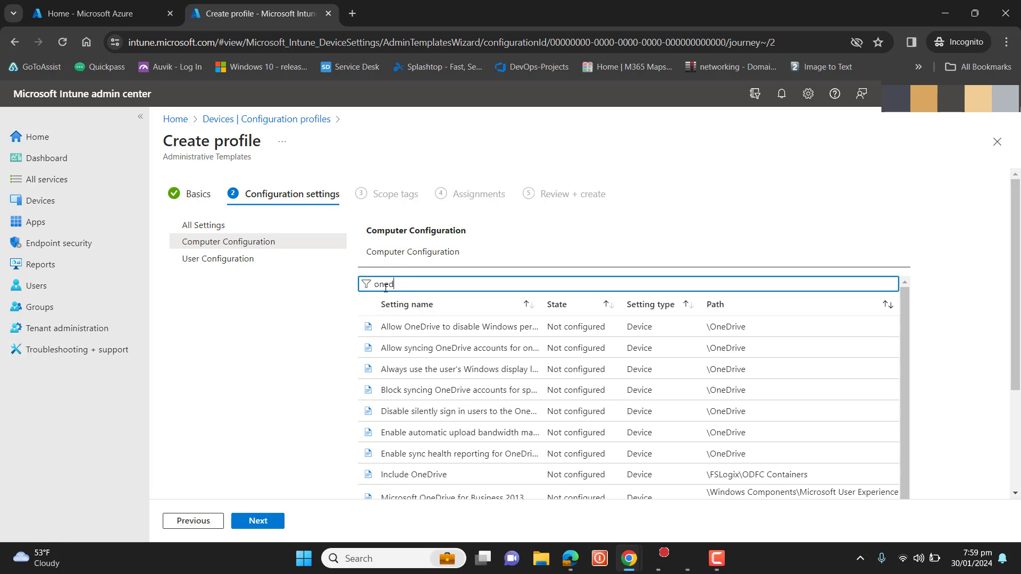
text(rive)
drag(1018, 320, 995, 394)
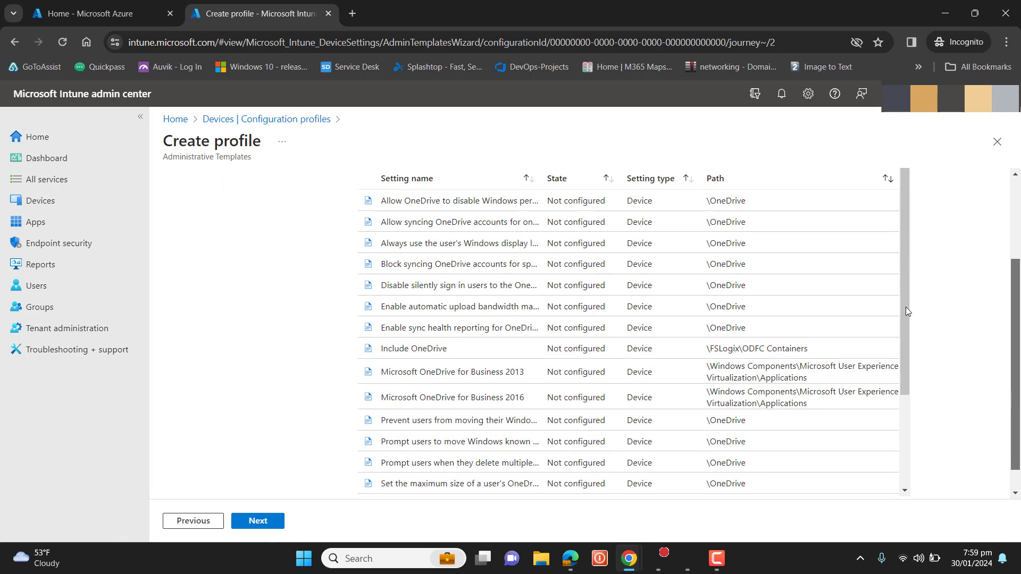
drag(905, 313, 887, 449)
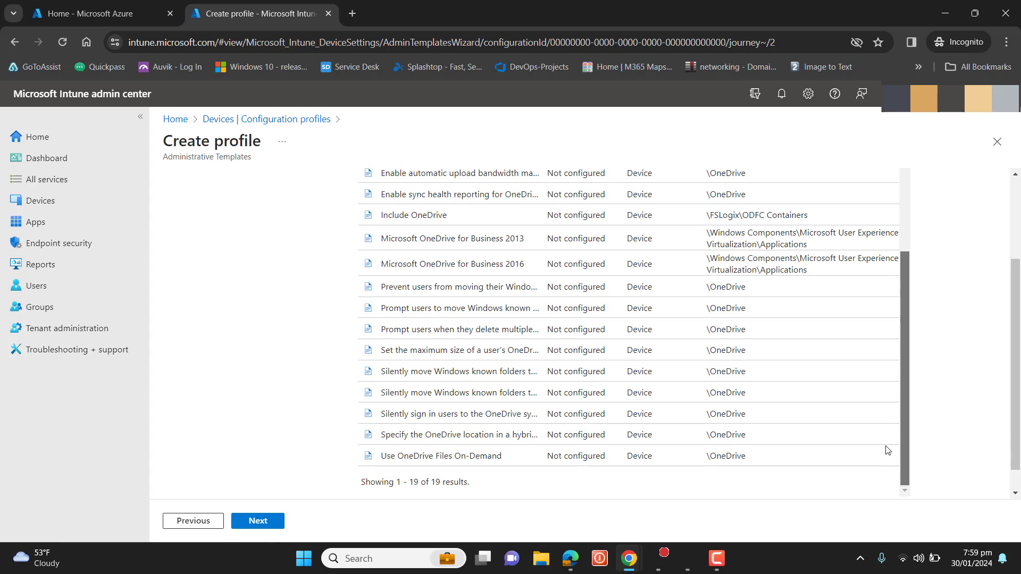
scroll(891, 394, up, 3)
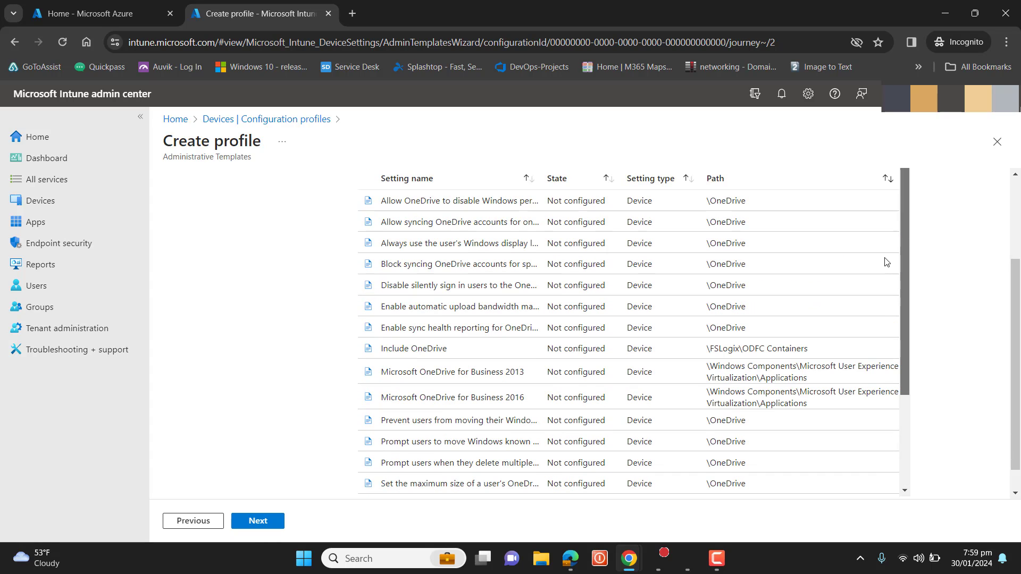
scroll(885, 220, up, 3)
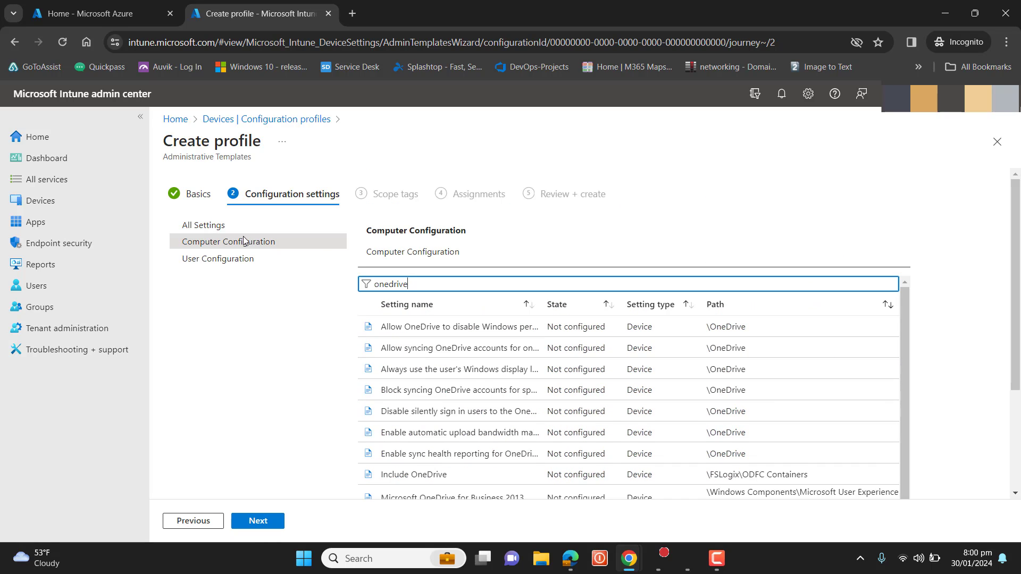
Clear the settings filter and open the OneDrive folder under Computer Configuration
click(222, 223)
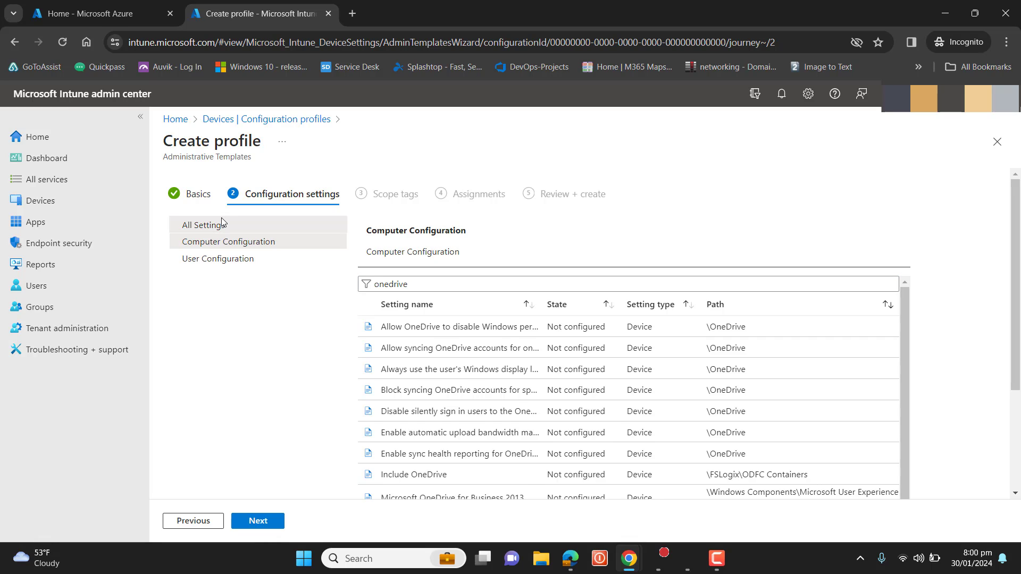
click(227, 266)
click(230, 247)
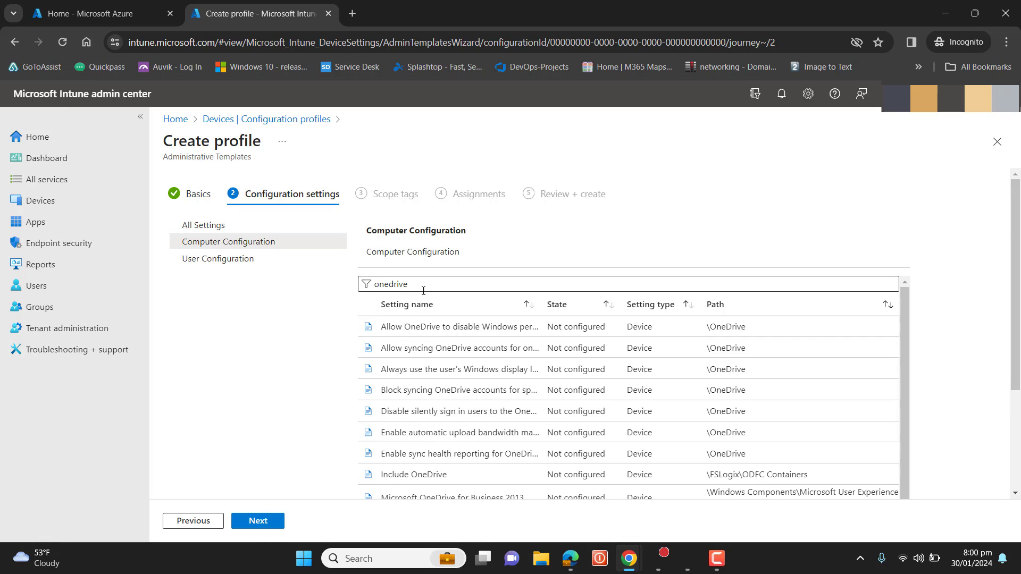
key(ctrl+a)
key(BackSpace)
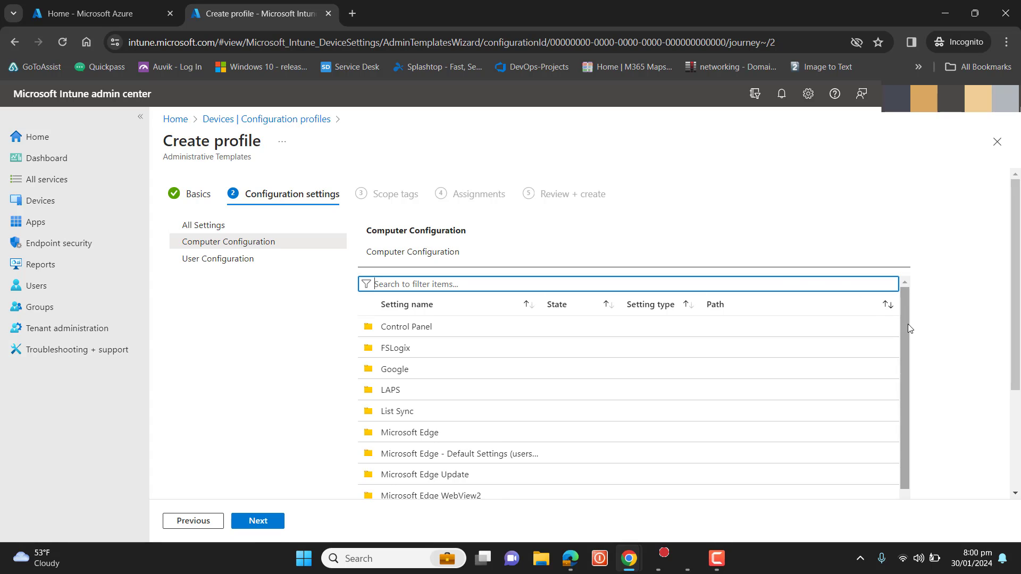
drag(908, 323, 906, 423)
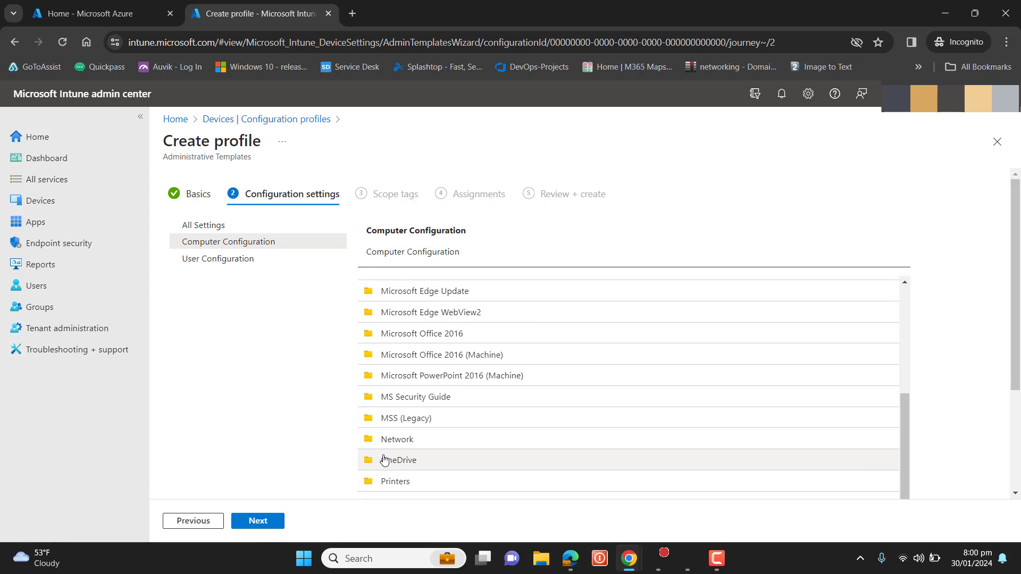
click(384, 460)
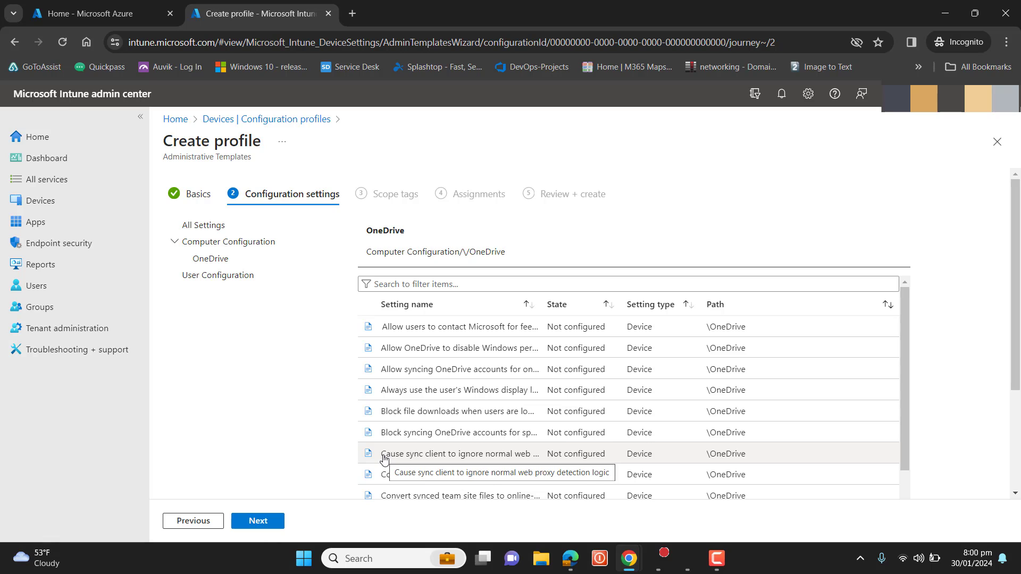
Filter the OneDrive settings by "silent" and open the setting Silently move Windows known folders to OneDrive
click(452, 283)
text(se)
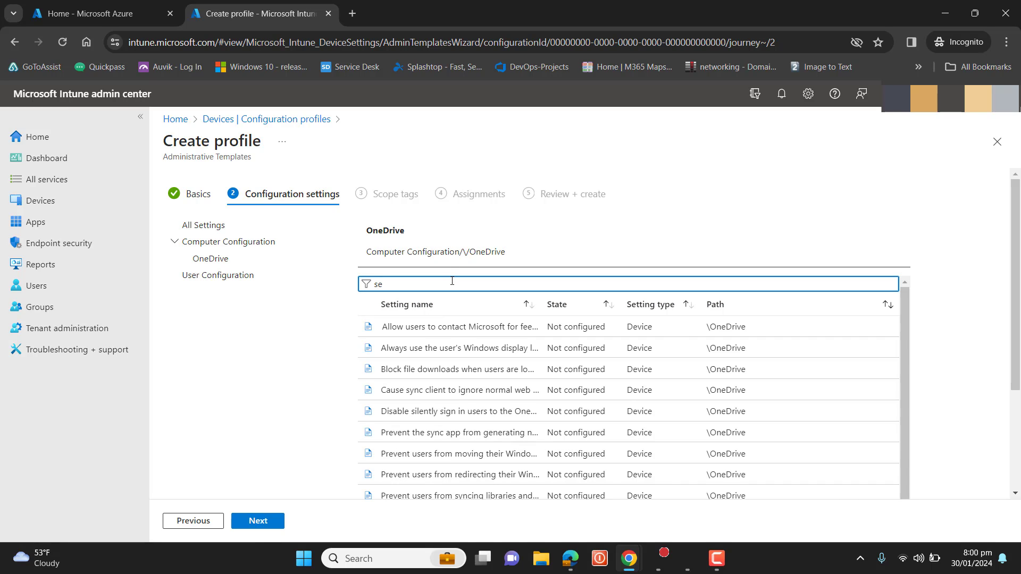
text(lent)
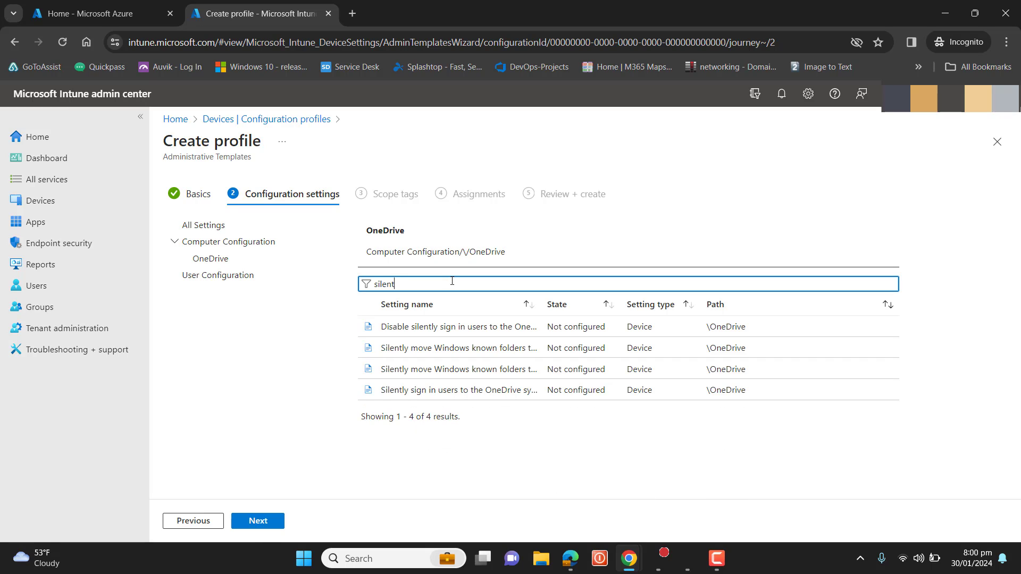
click(455, 361)
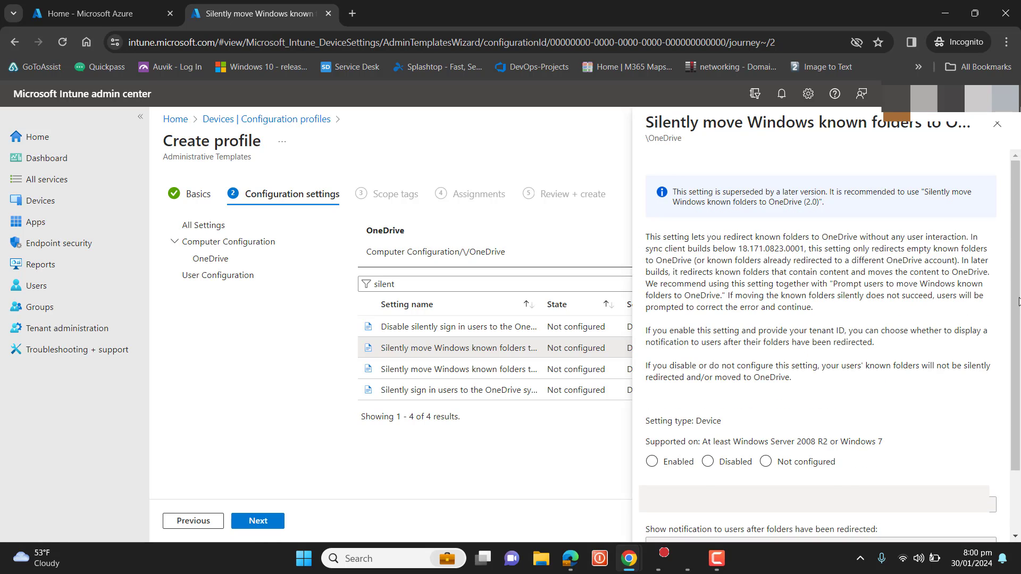
Set the known folder move setting to Enabled and choose No for showing a notification after folders are redirected
drag(1019, 300, 1018, 350)
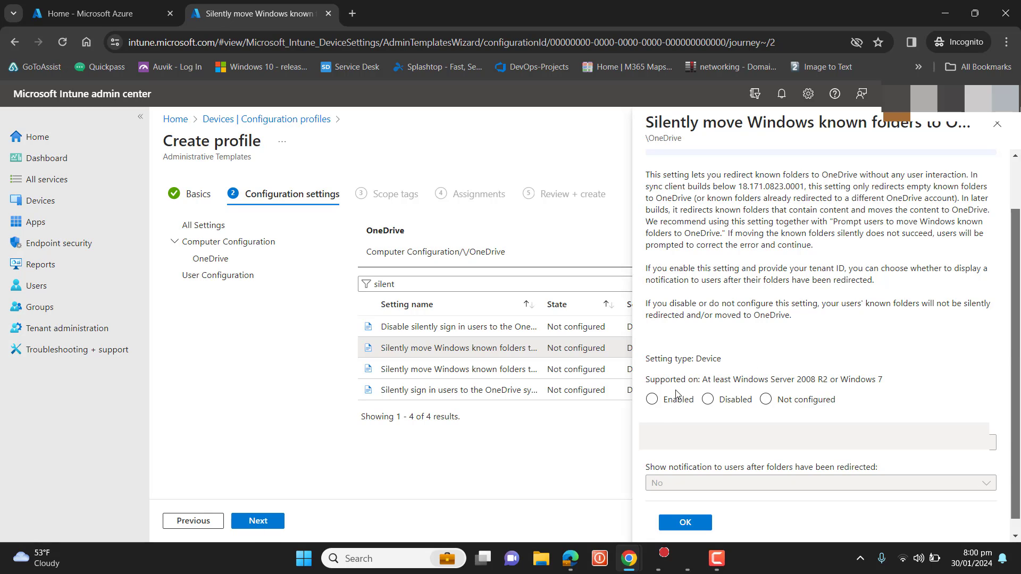
click(657, 401)
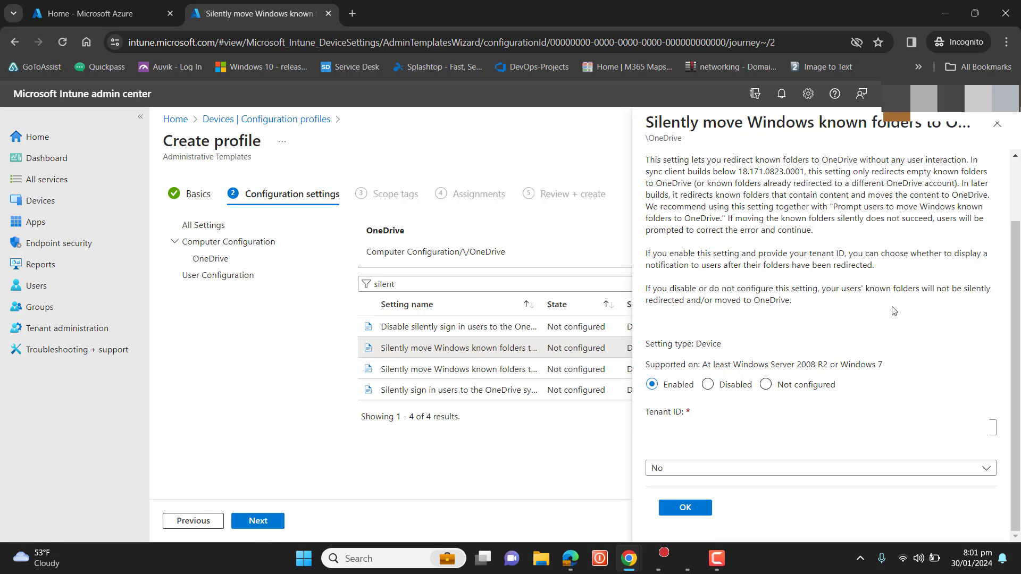
click(814, 468)
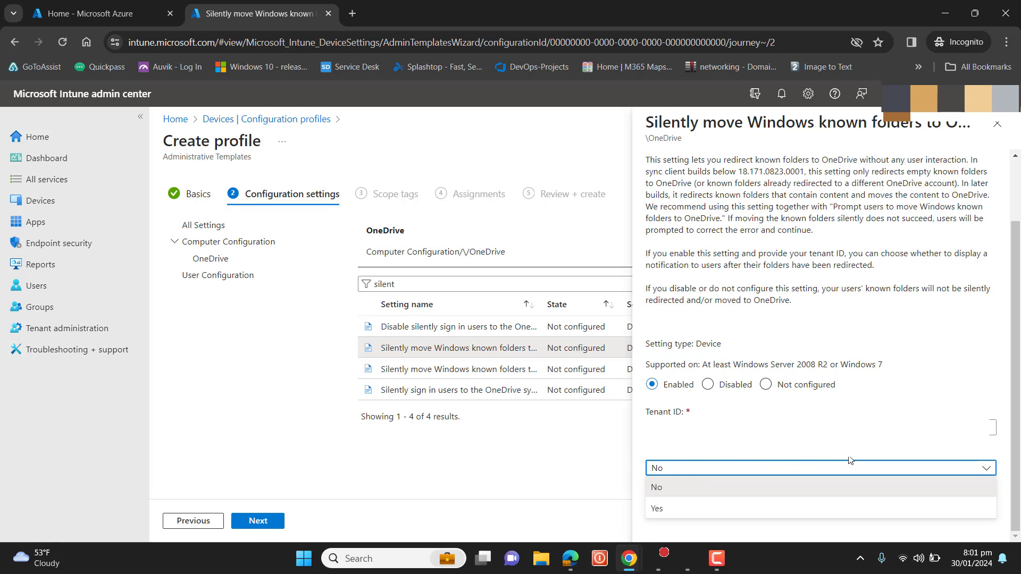
click(671, 488)
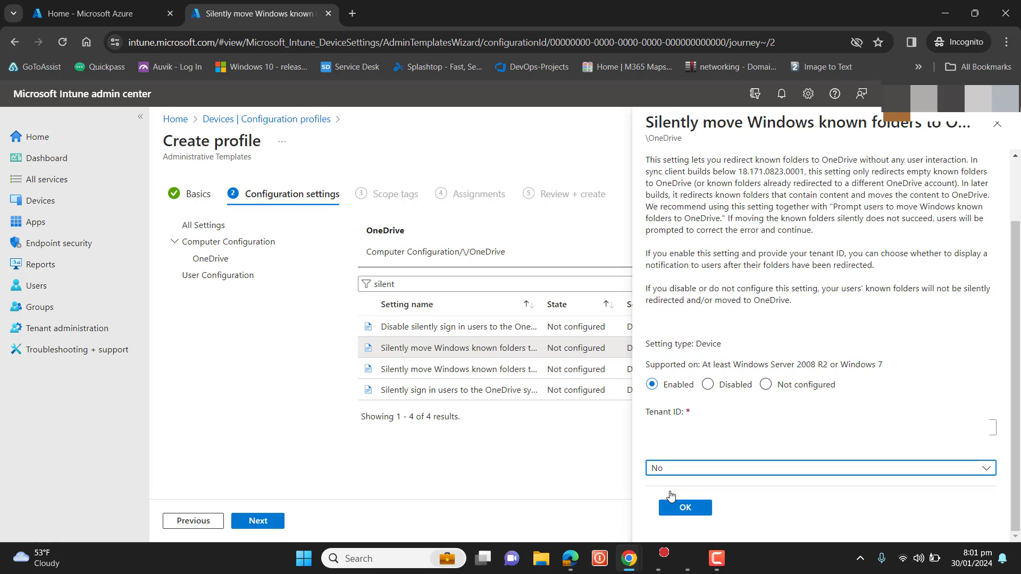
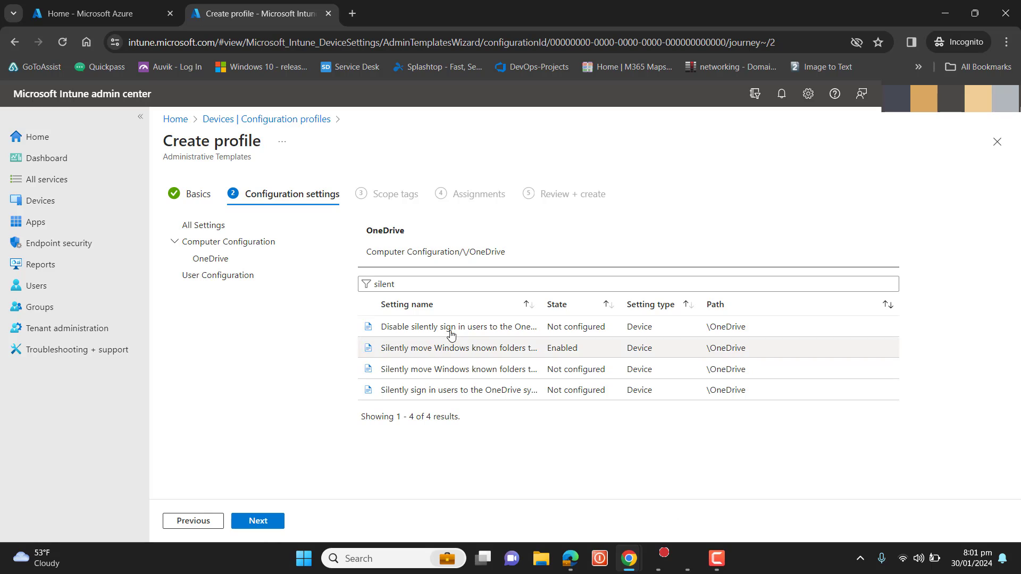
Filter the OneDrive settings by "lo" instead and look through the matching settings
click(400, 284)
key(ctrl+a)
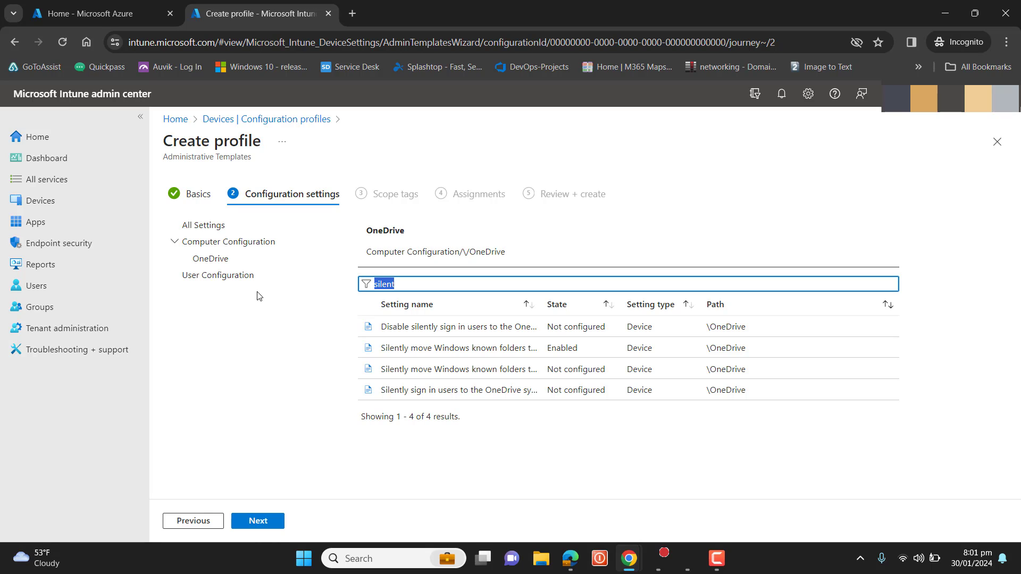
text(lo)
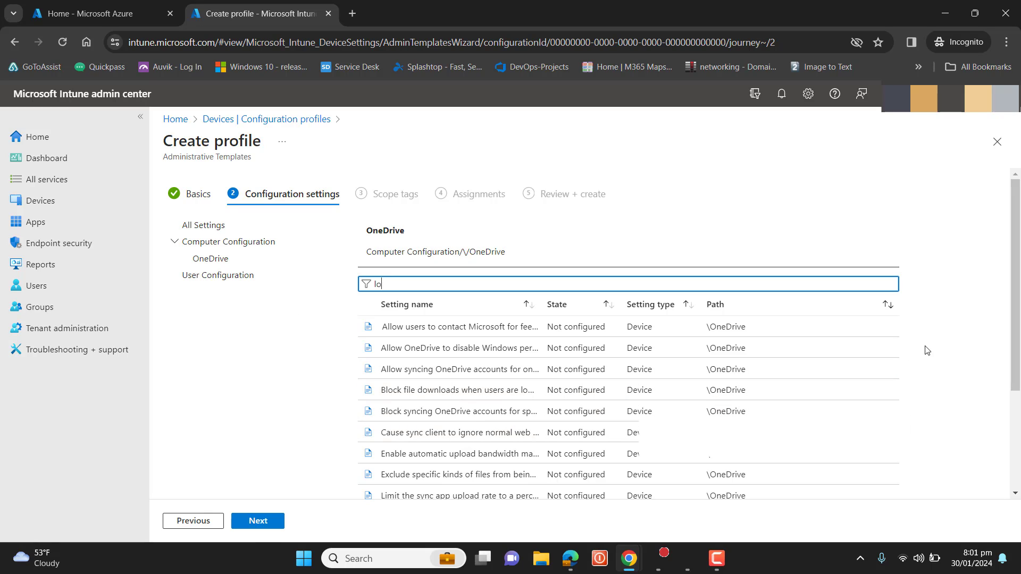
drag(1016, 274, 1019, 320)
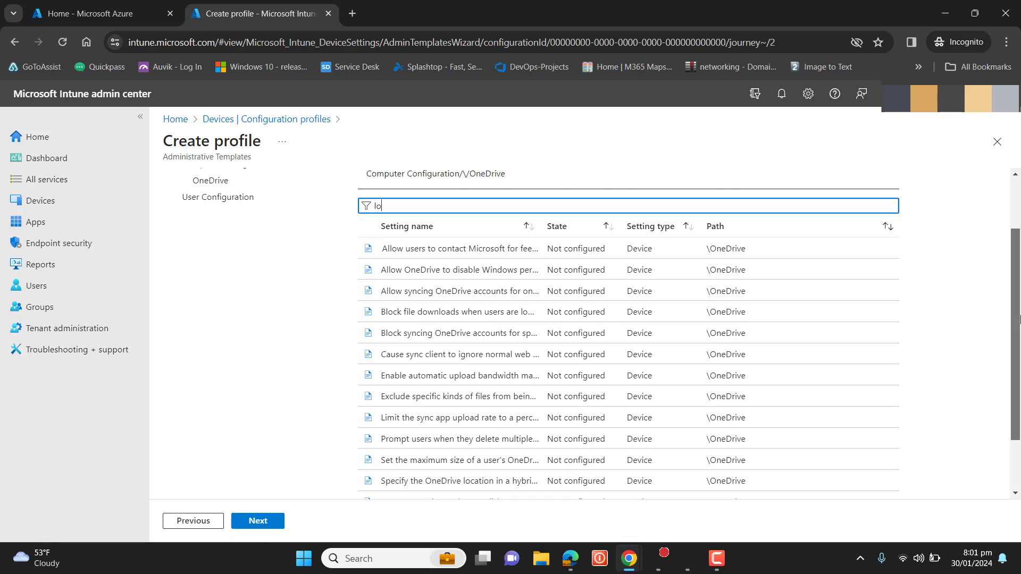
drag(1019, 318, 1020, 259)
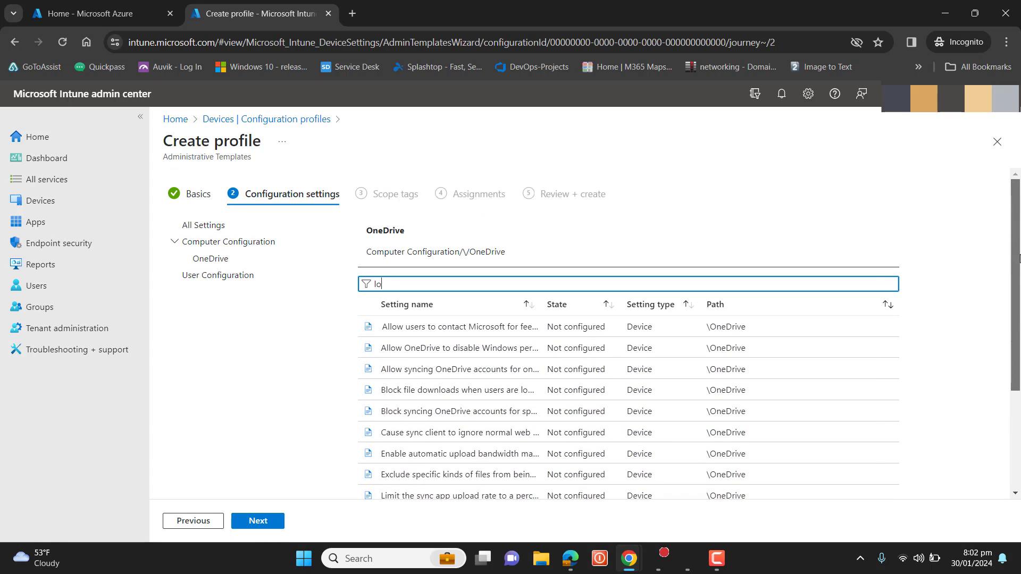
Replace the OneDrive settings filter with "windows" and go through the matching settings
click(374, 285)
key(BackSpace)
key(BackSpace)
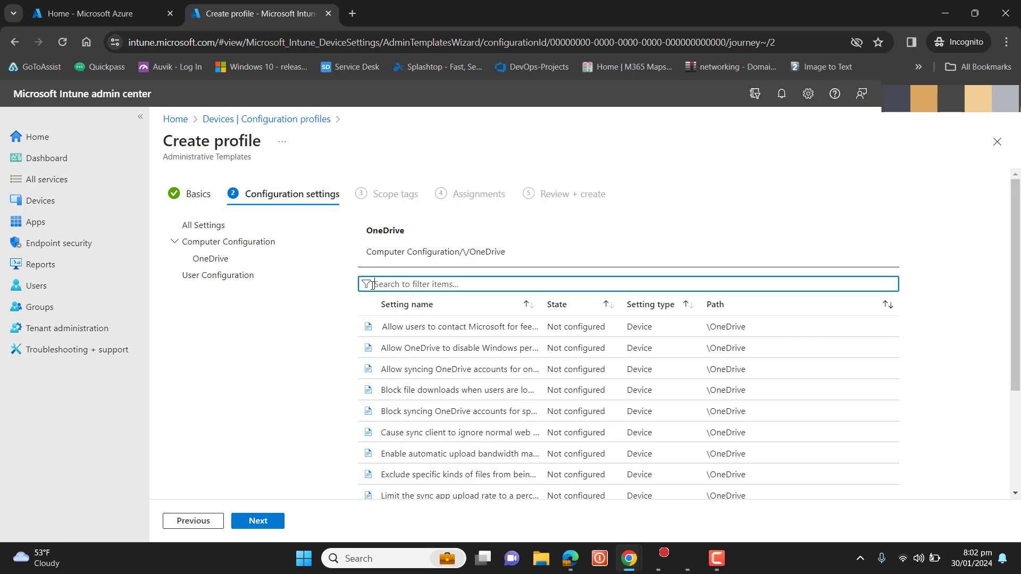
text(windows)
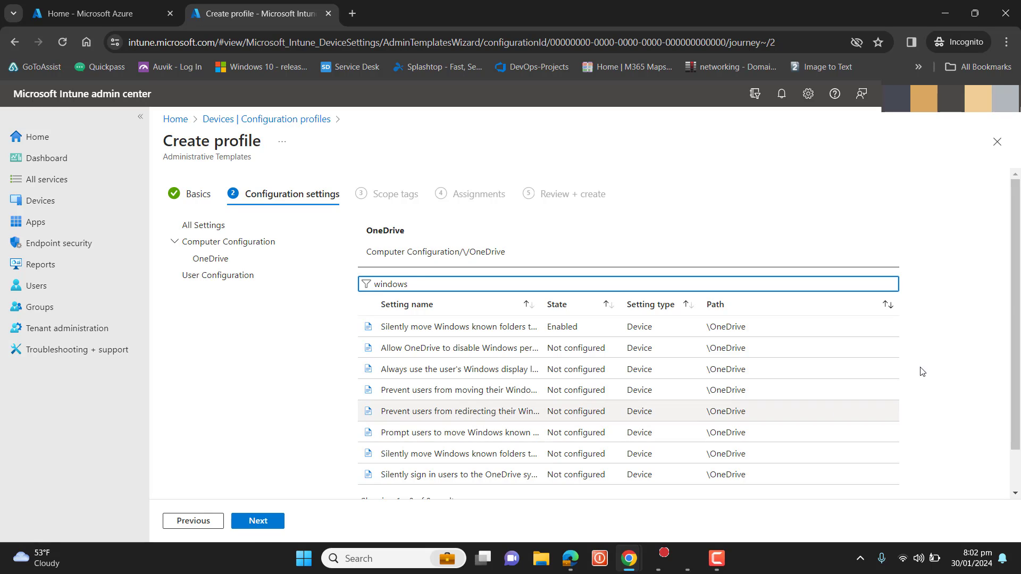
drag(1019, 302, 1019, 330)
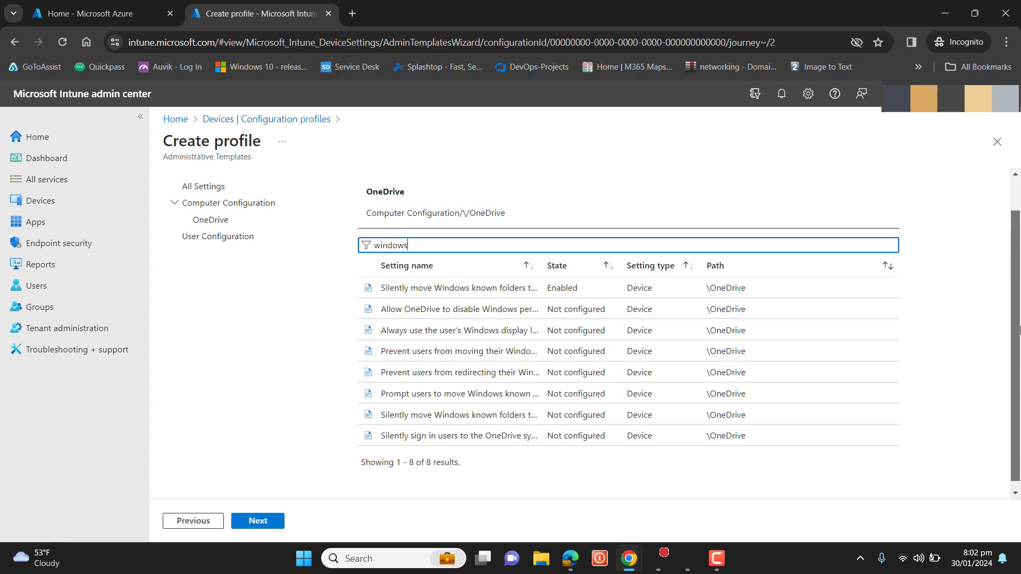
Set Silently sign in users to the OneDrive sync app to Enabled and save the setting
click(427, 440)
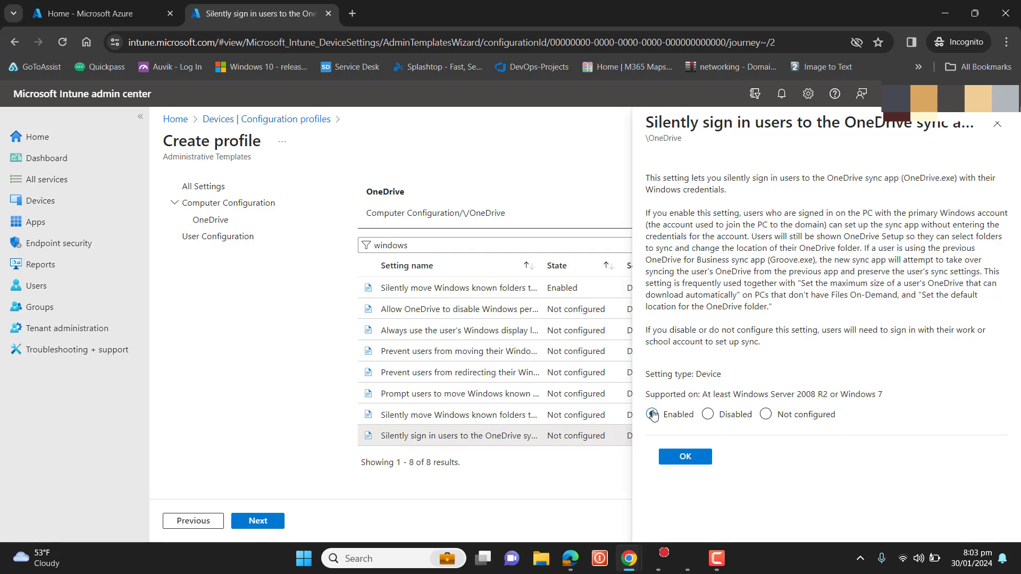
click(859, 558)
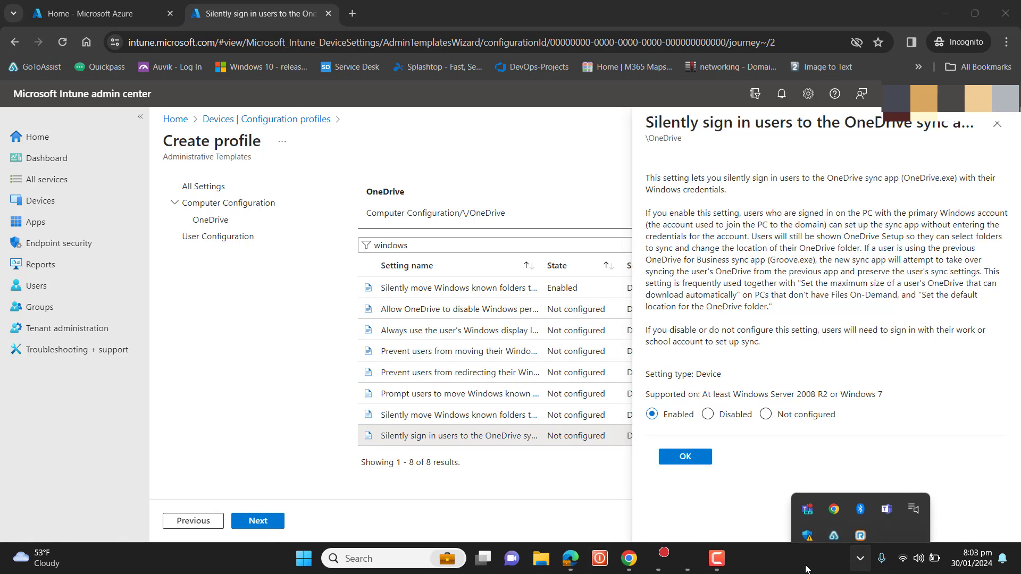
click(771, 494)
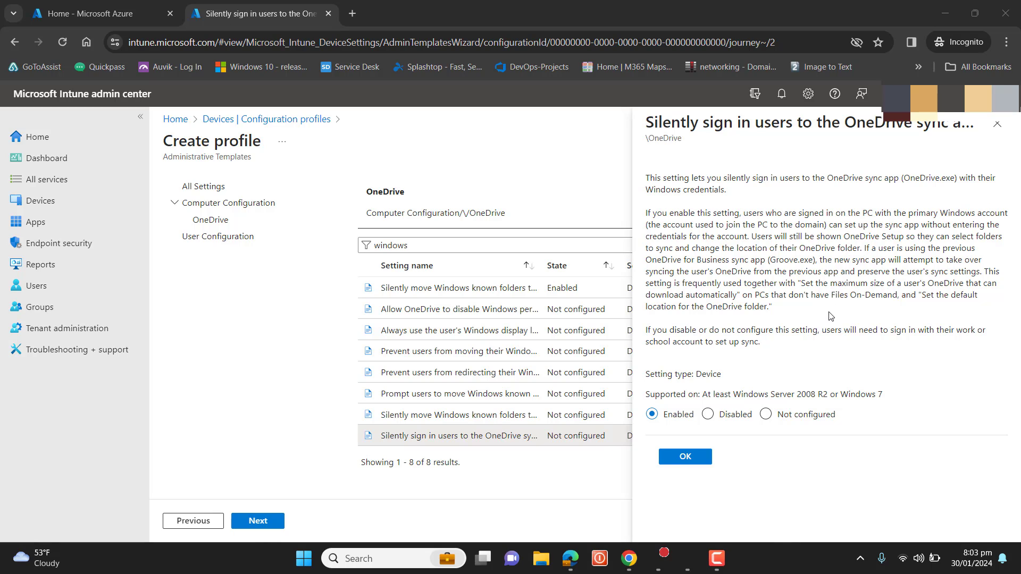
click(691, 457)
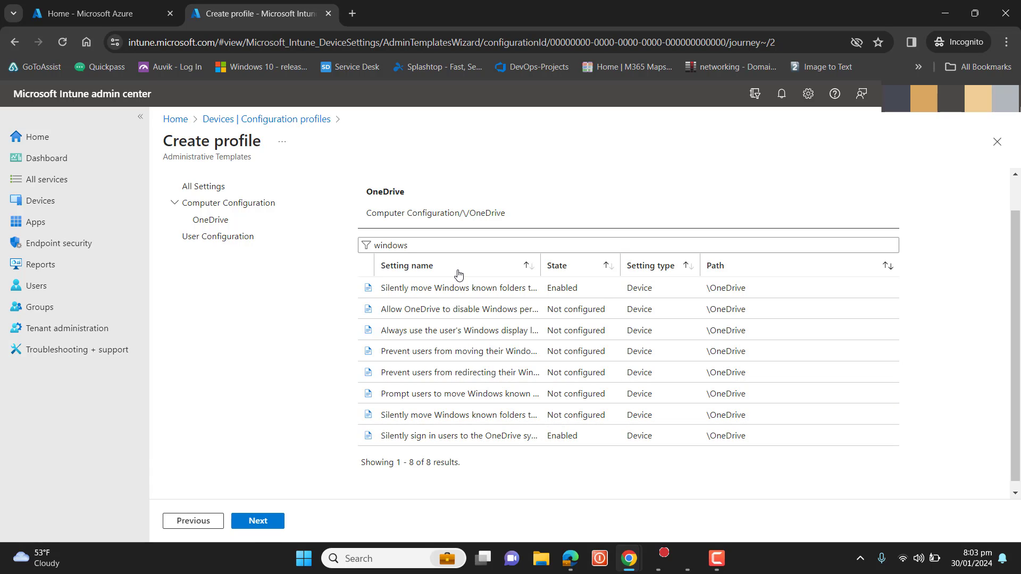
Review the enabled setting Silently move Windows known folders to OneDrive and close its details
click(458, 290)
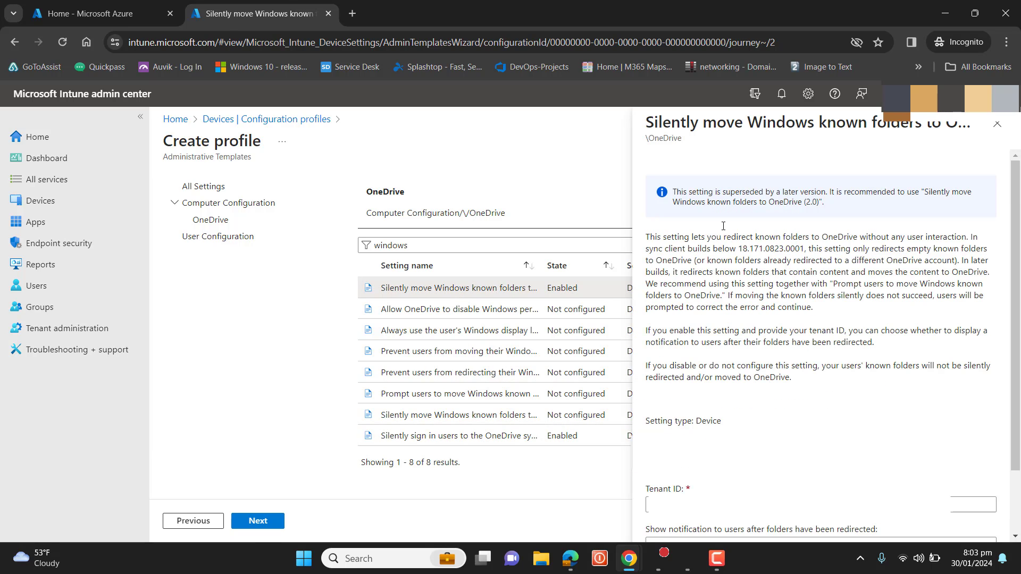
click(1003, 128)
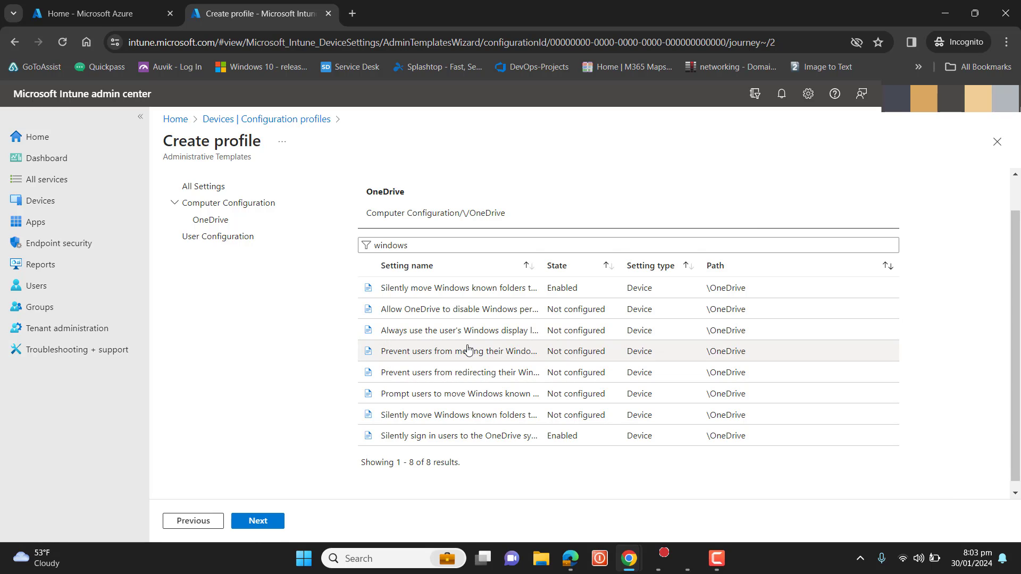
Filter the OneDrive settings by "exclude" and set Exclude specific kinds of files from being uploaded to Enabled
double_click(420, 244)
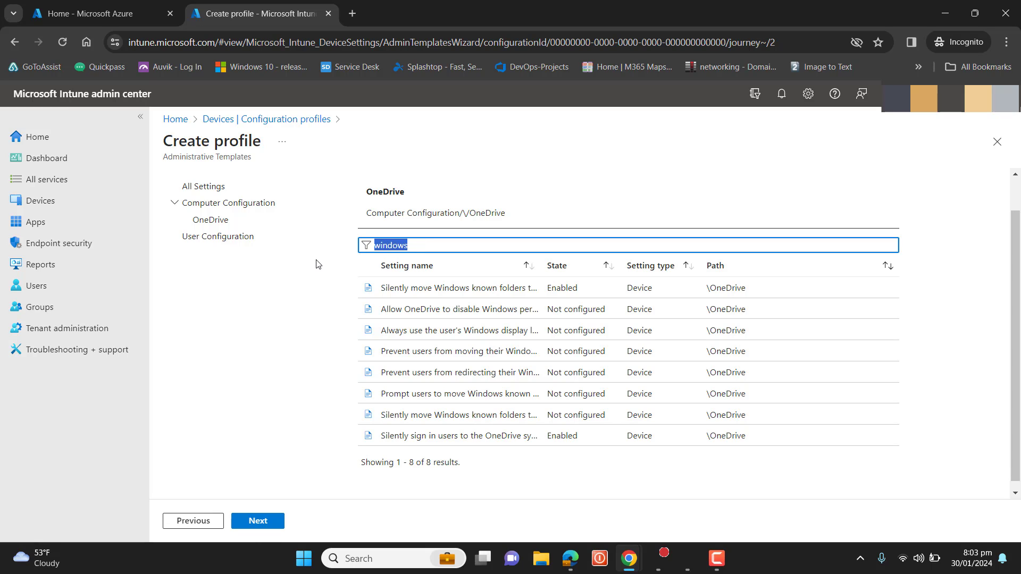
text(exclude)
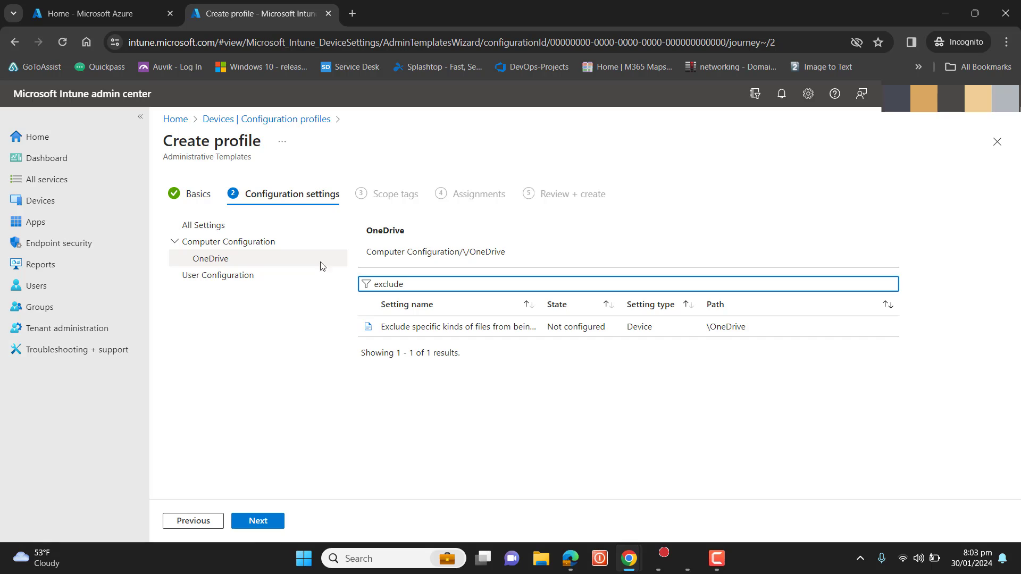
click(431, 325)
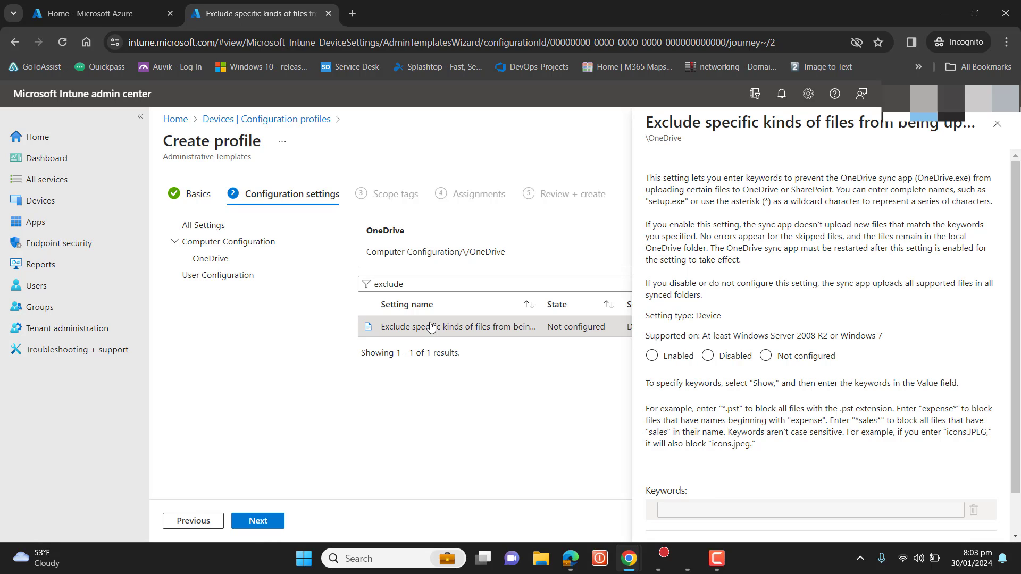
click(654, 358)
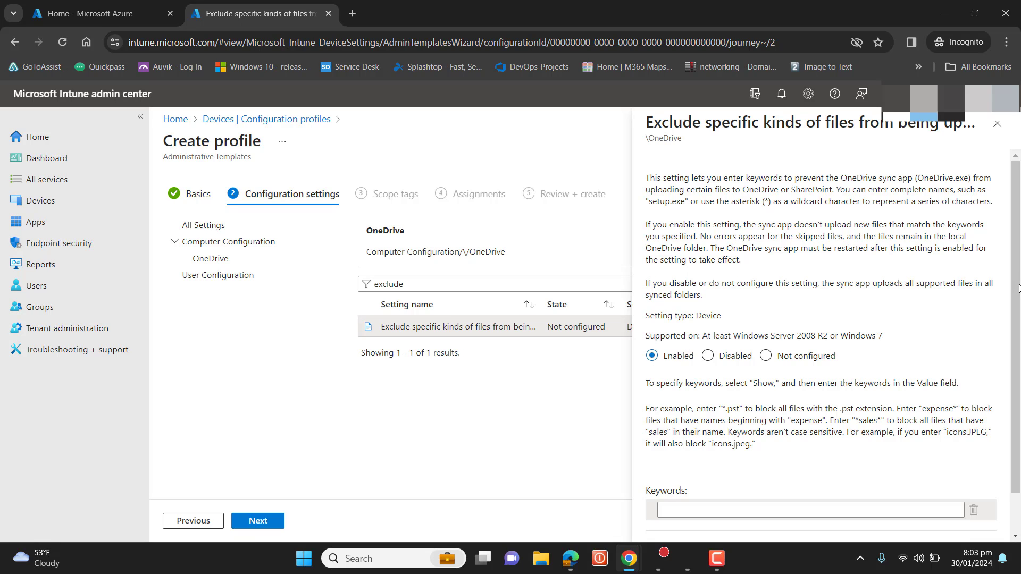
Add .exe and .msi as keywords for the excluded file kinds and save the setting
scroll(1020, 401, down, 2)
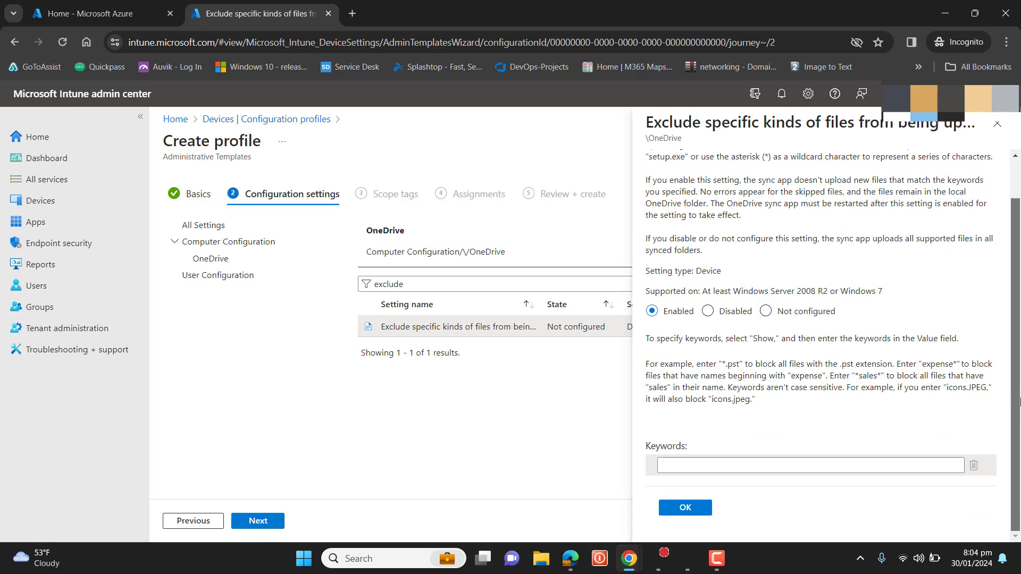
click(807, 468)
text(.exe)
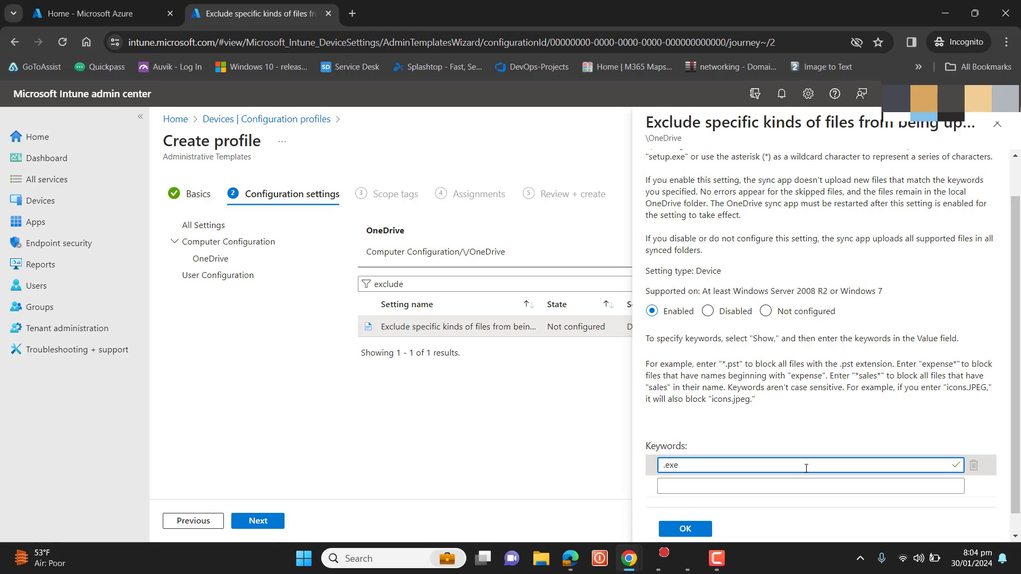
click(775, 486)
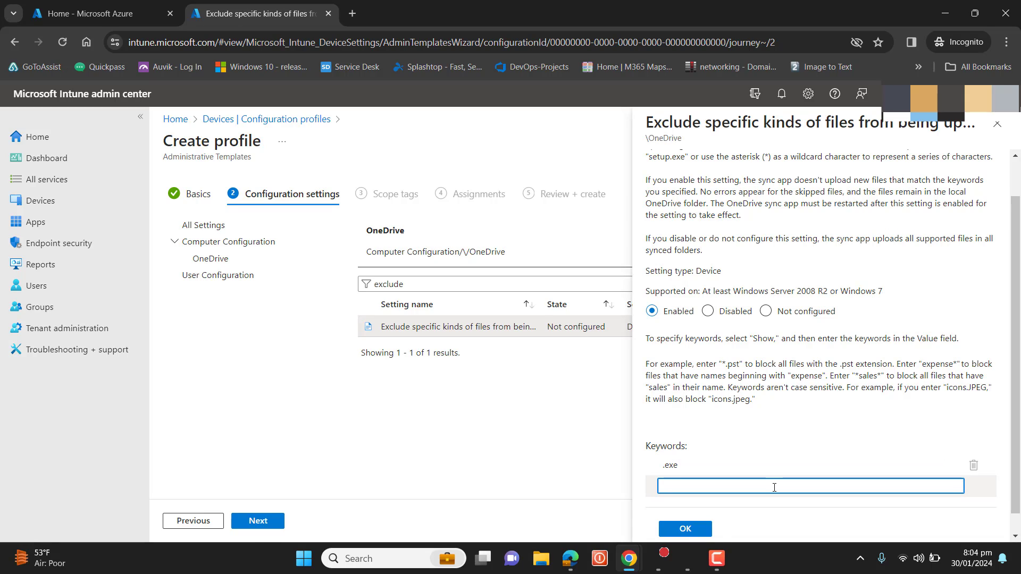
text(.msi)
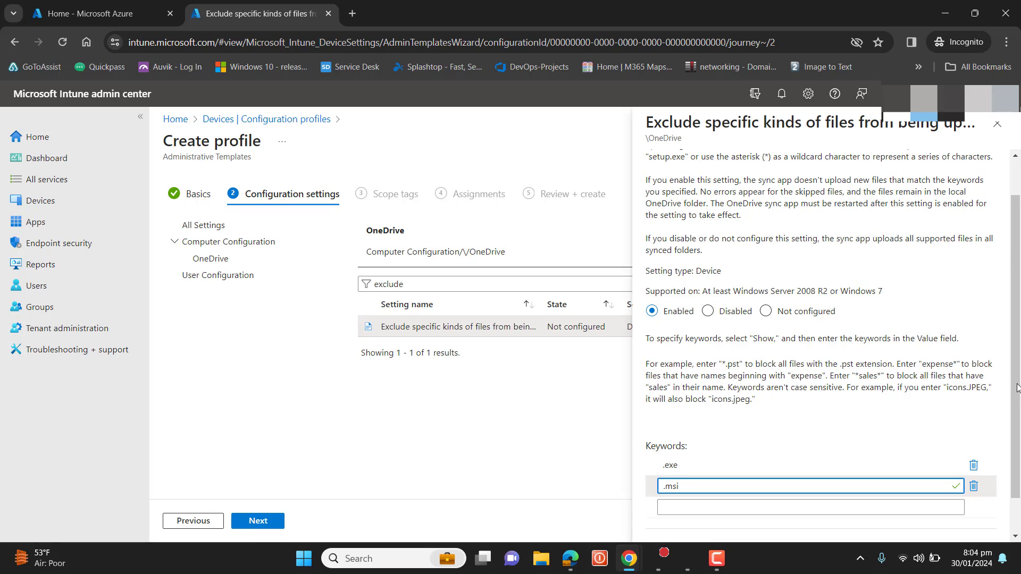
drag(1017, 393, 1018, 473)
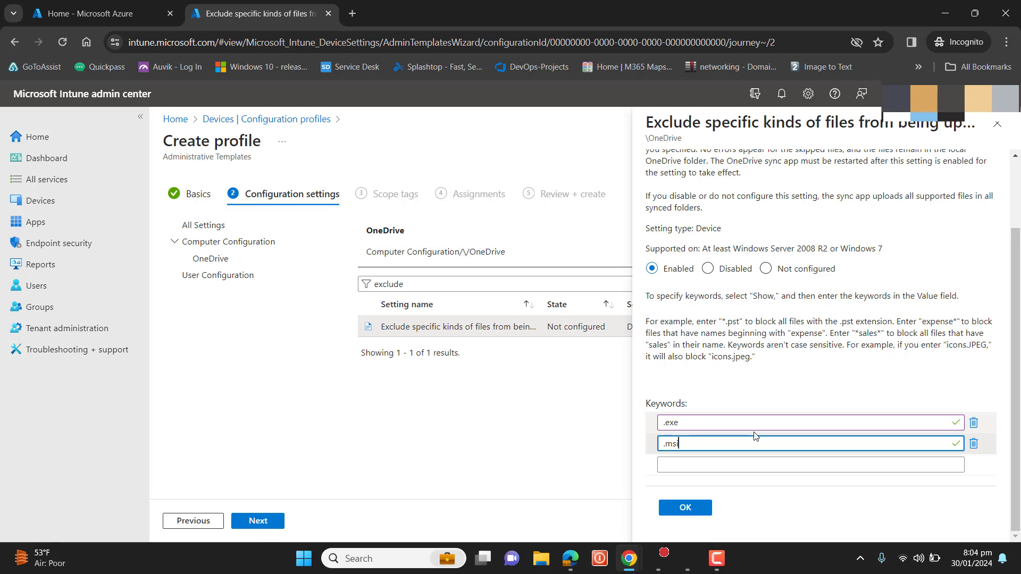
click(695, 513)
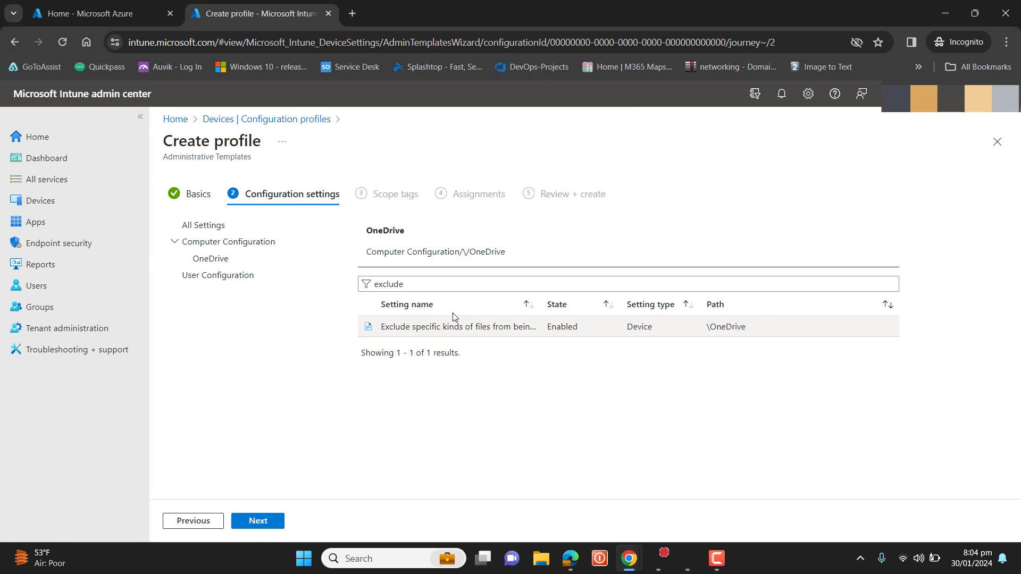
Clear the settings filter and continue from the configuration settings to the scope tags
drag(421, 282, 342, 295)
key(BackSpace)
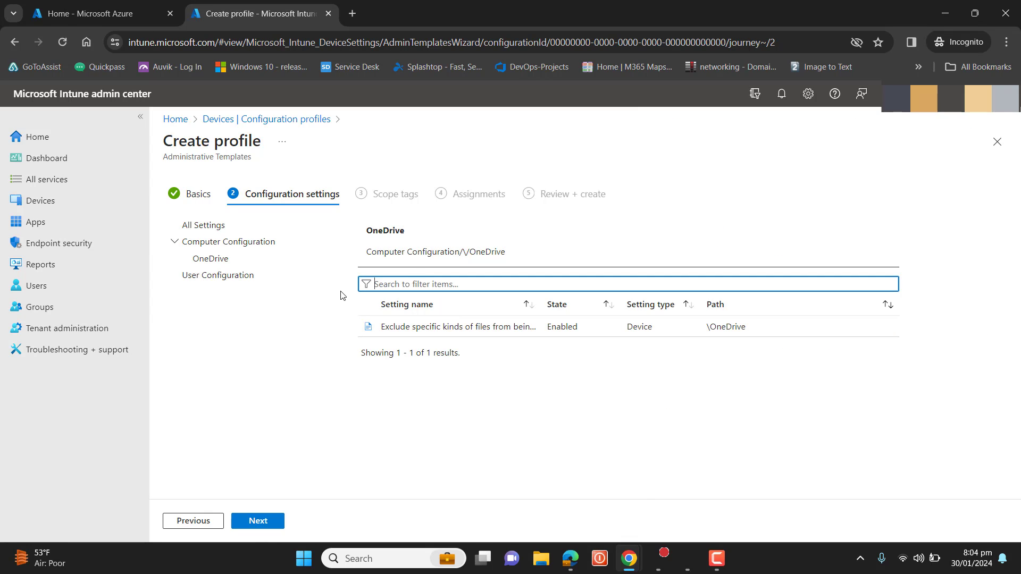
click(258, 521)
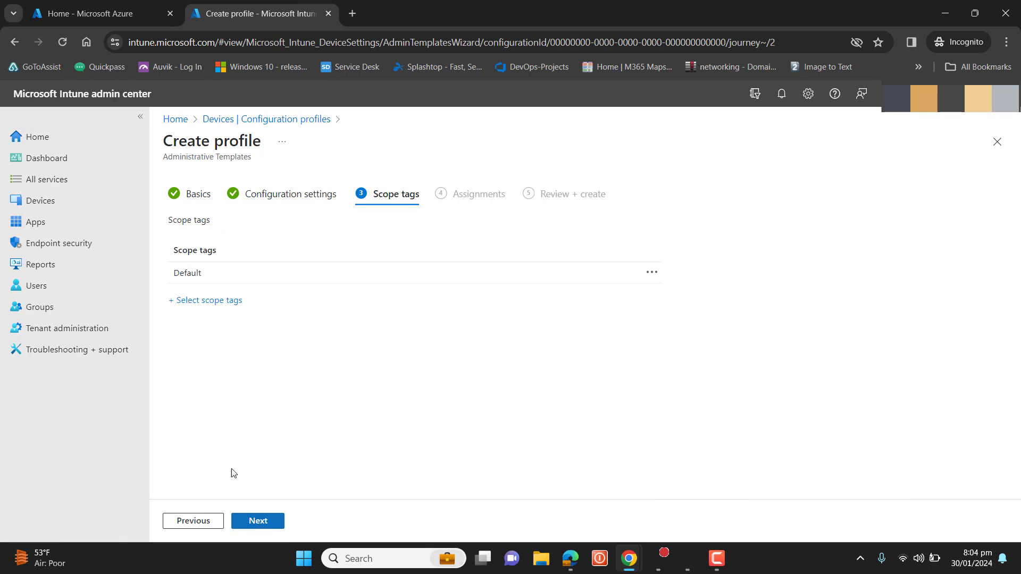
Keep the Default scope tag and add all devices and all users to the profile's included groups
click(254, 523)
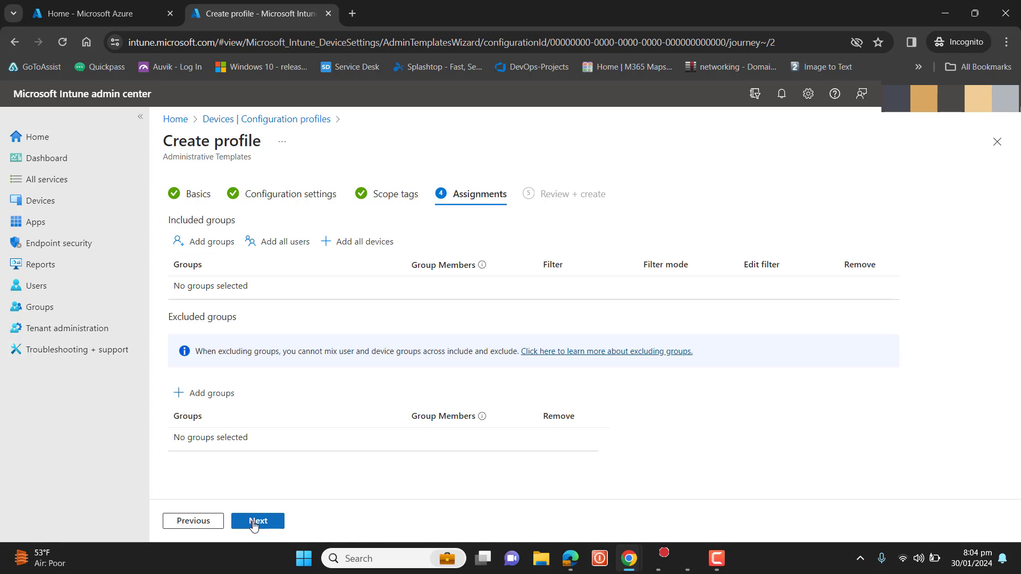
click(366, 244)
click(271, 247)
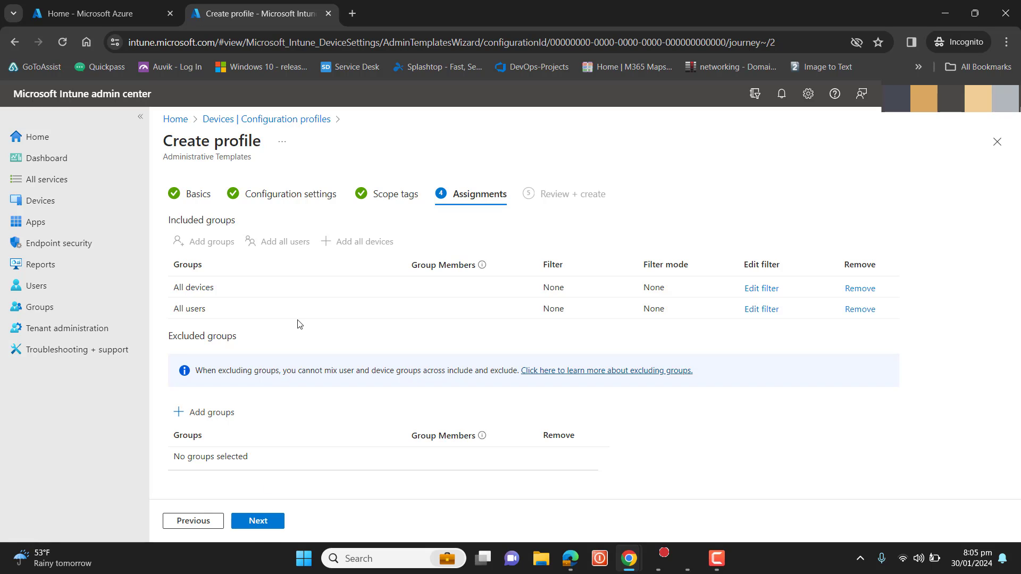
Review the summary of settings, scope tags and assignments for the OneDrive Policies profile and create it
click(258, 521)
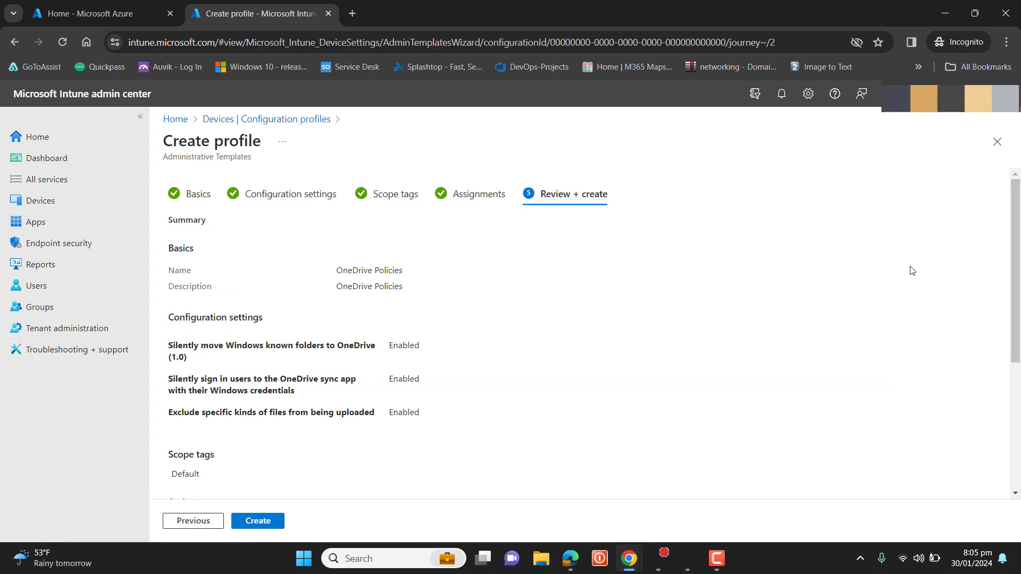
scroll(1016, 264, down, 1)
scroll(1016, 265, up, 1)
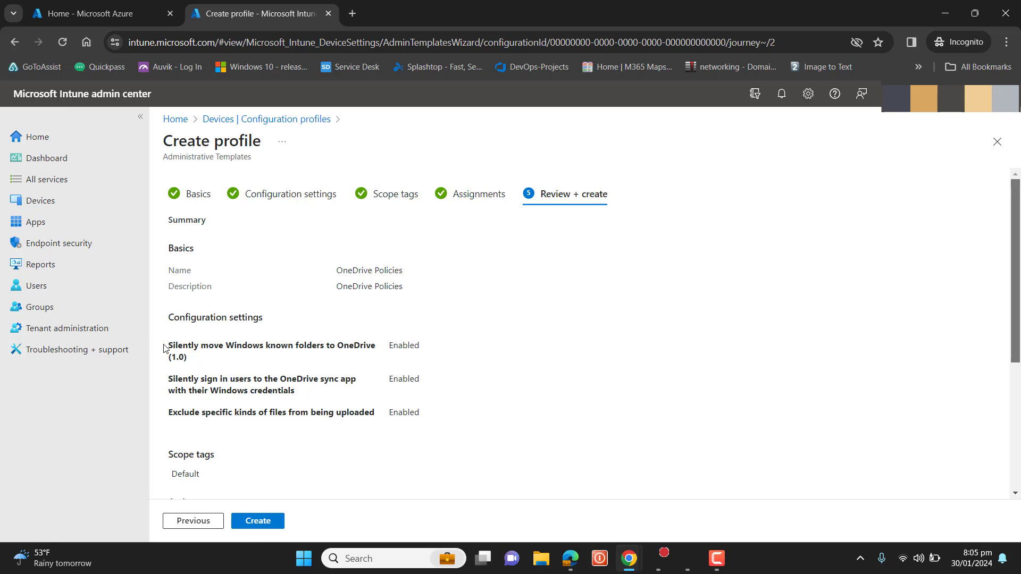
drag(170, 348, 373, 418)
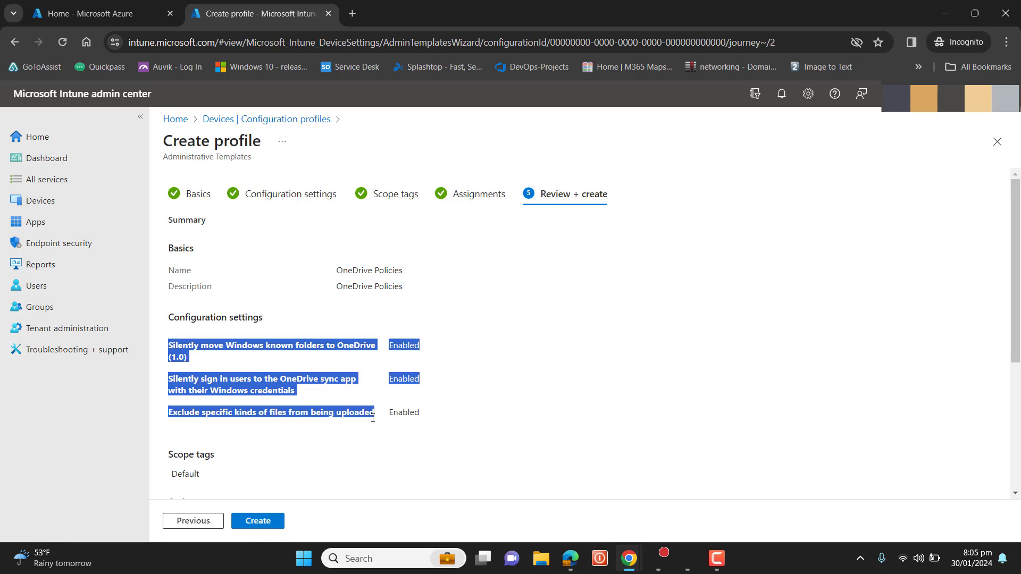
click(443, 433)
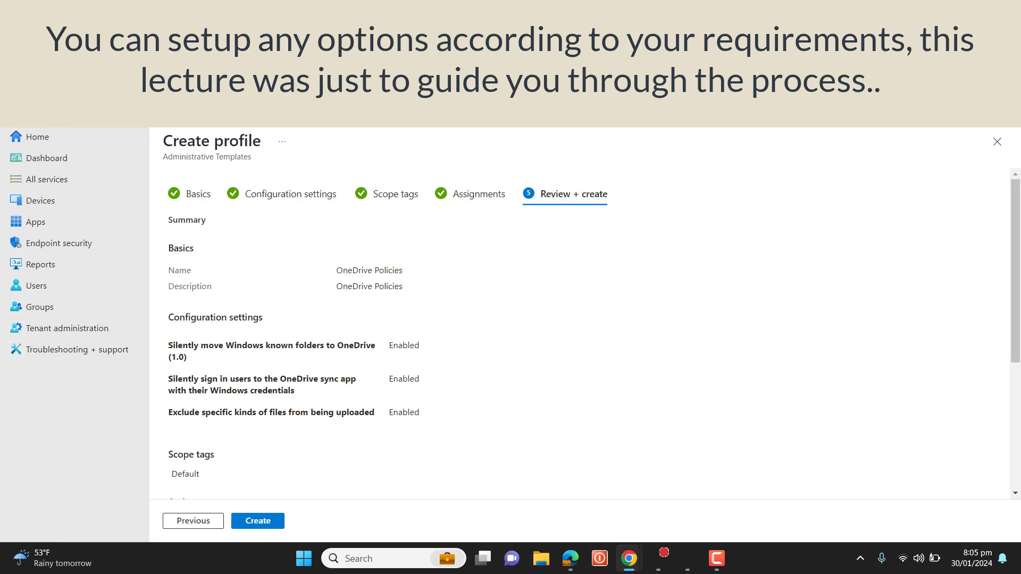
scroll(1018, 356, down, 4)
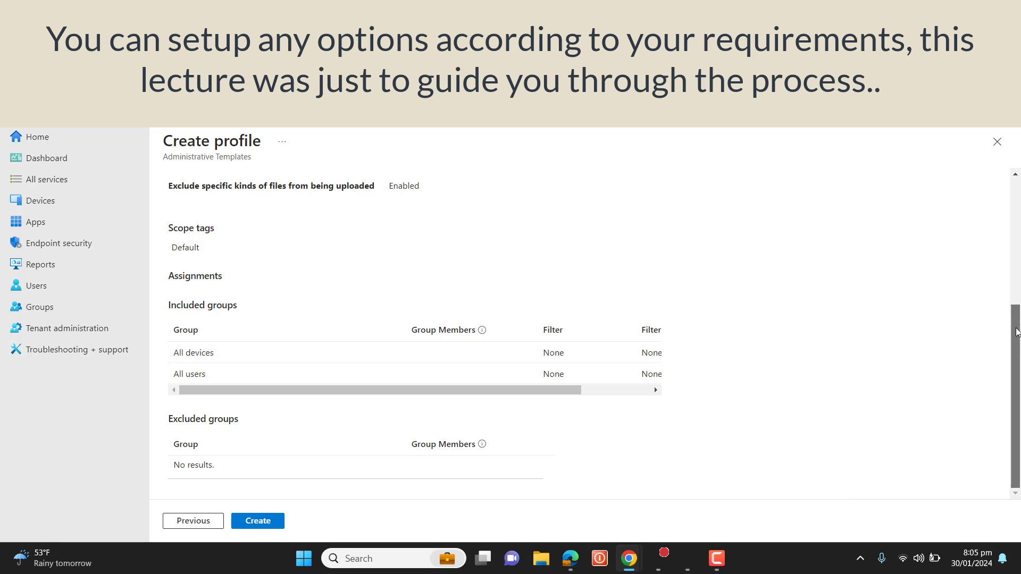
drag(1018, 331, 1012, 234)
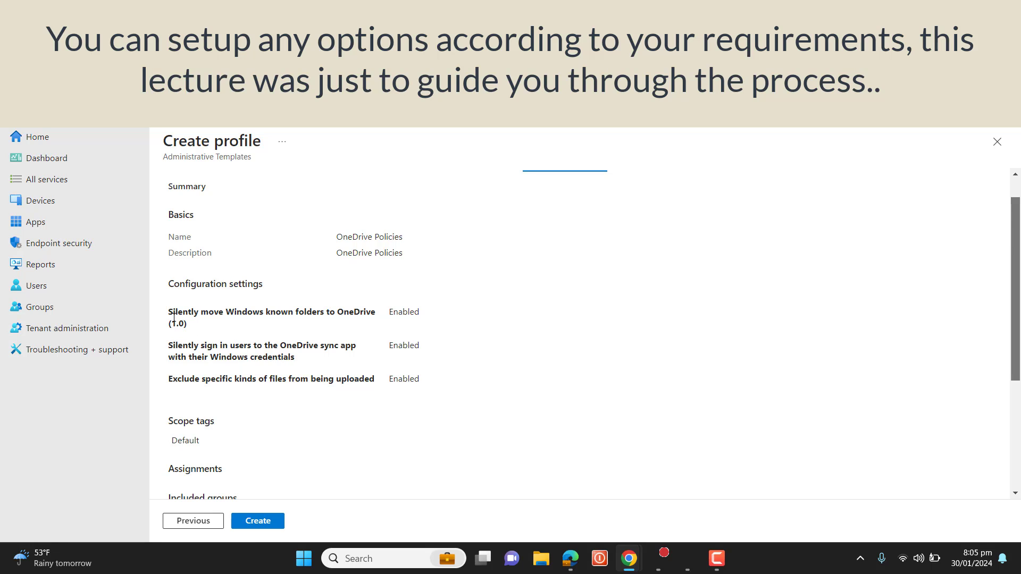
drag(172, 314, 417, 403)
click(539, 419)
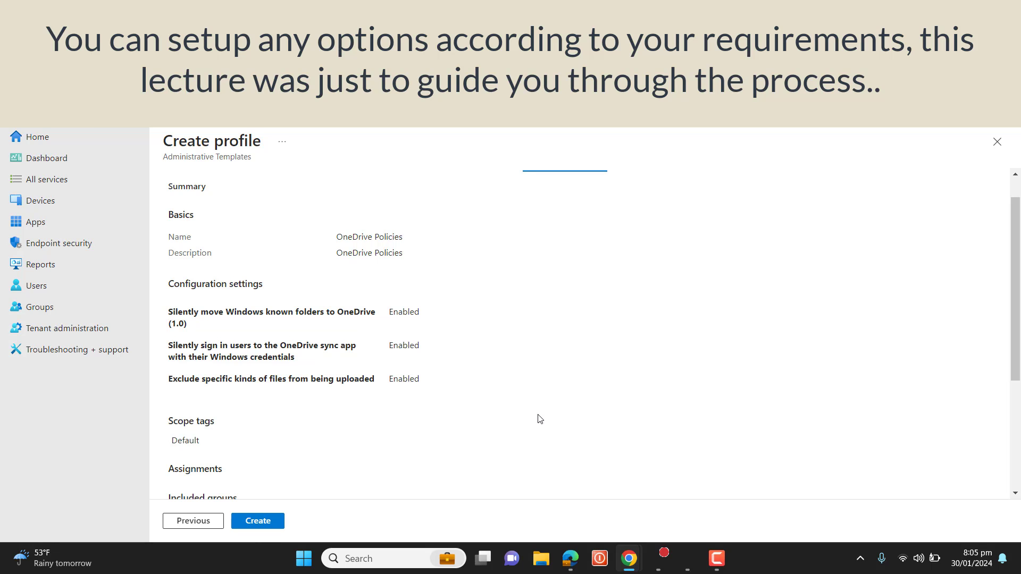
click(261, 519)
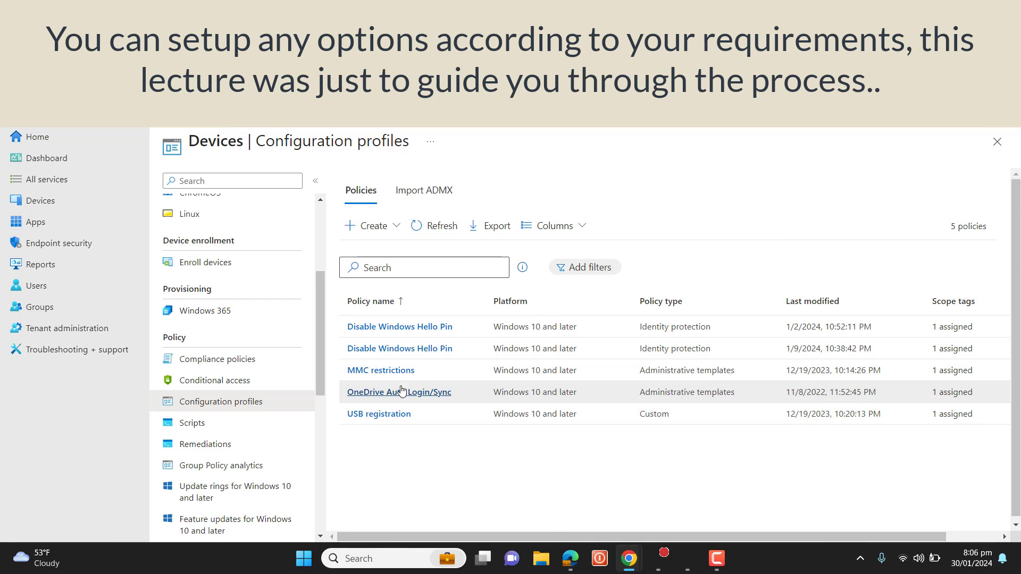
Open the existing OneDrive Auto Login/Sync profile and examine its assignment status for Windows 10 and later devices and users
click(420, 398)
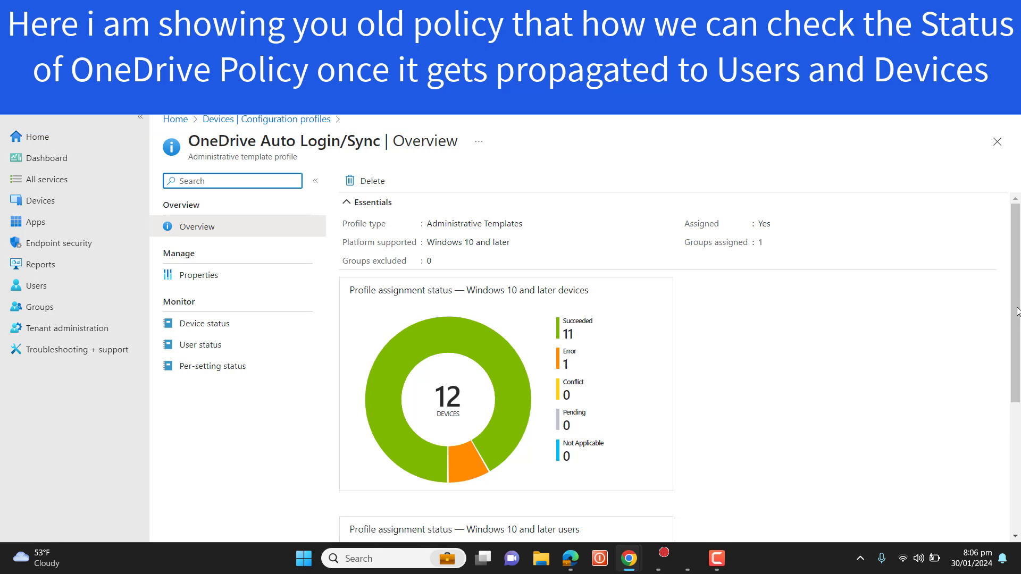
scroll(1017, 311, down, 4)
scroll(1018, 293, up, 5)
drag(192, 140, 394, 143)
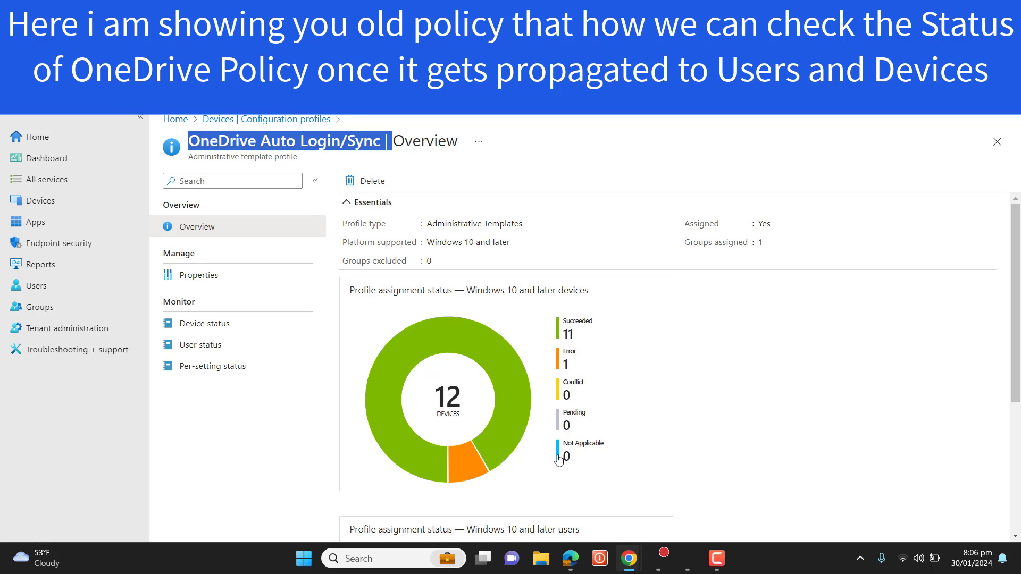
Inspect the device status list and the properties of the OneDrive Auto Login/Sync profile
click(572, 336)
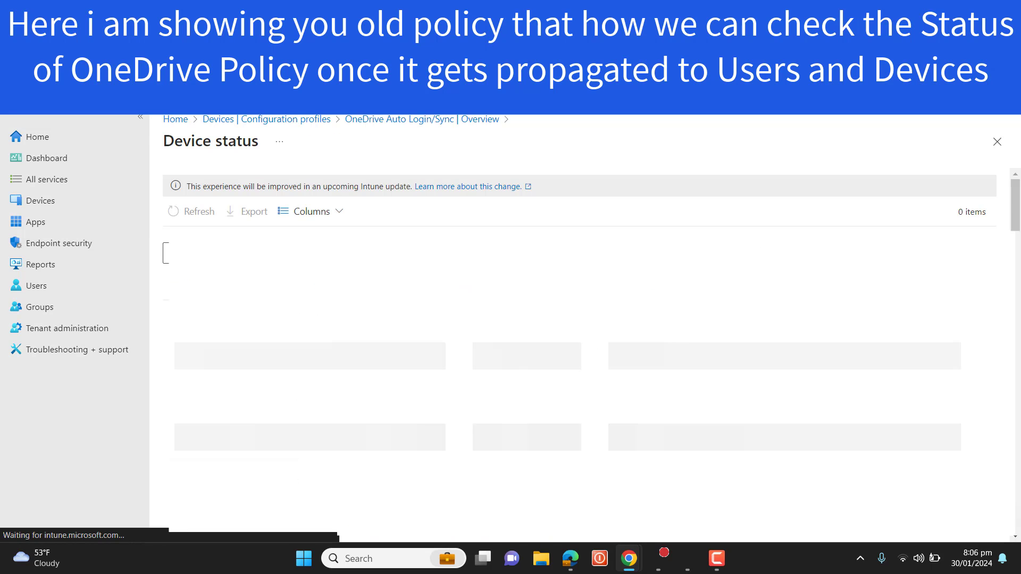
key(alt+Left)
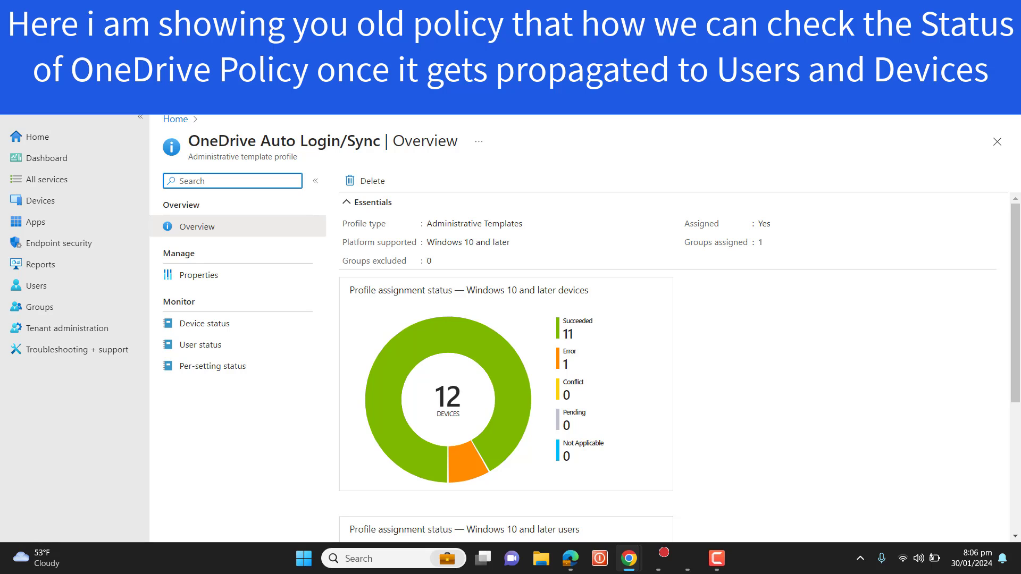
click(191, 280)
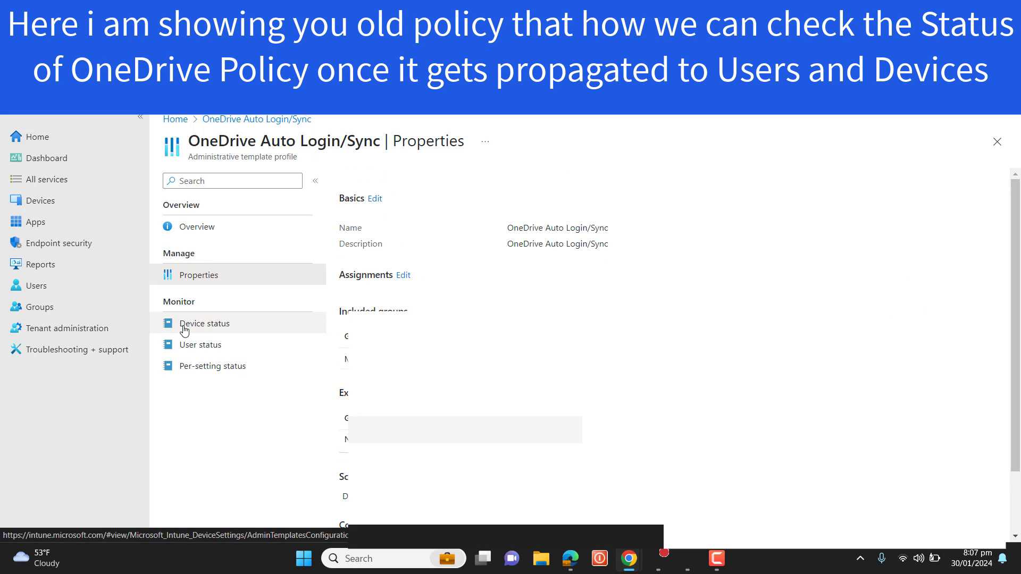
click(184, 328)
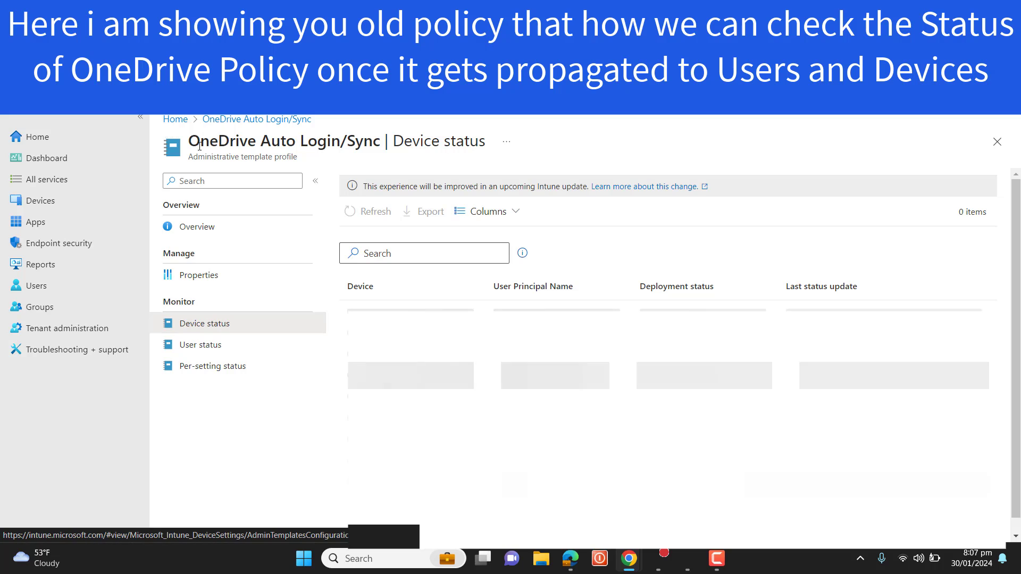
Return to the device configuration profiles and open the OneDrive Policies overview to check its assignment status
click(182, 119)
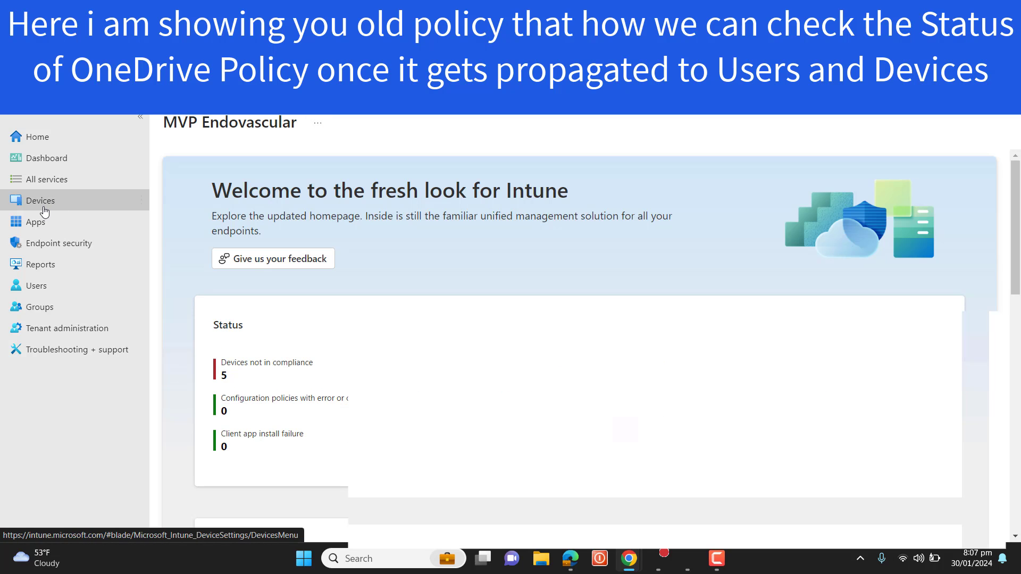
click(37, 203)
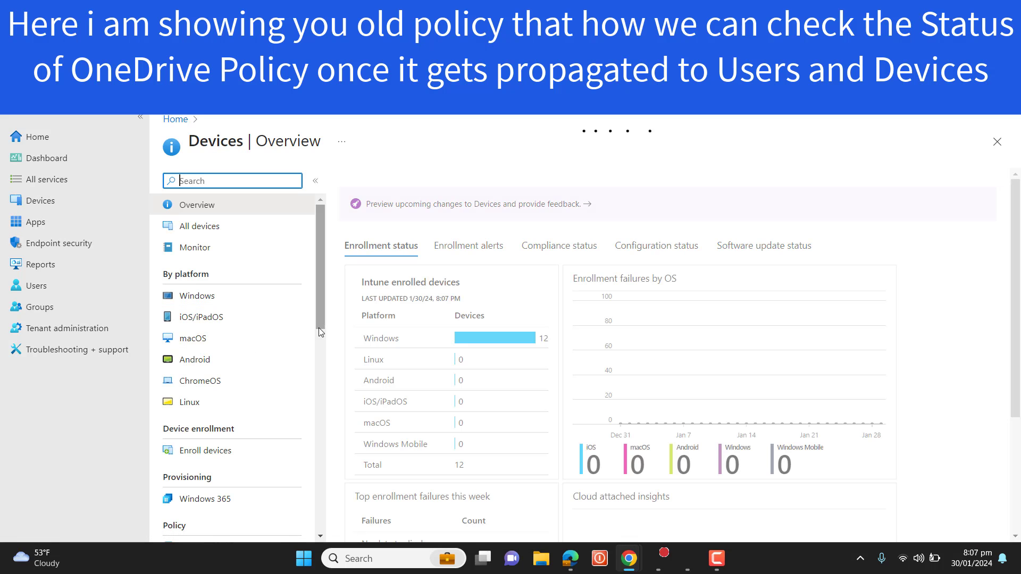
scroll(317, 346, down, 3)
click(239, 433)
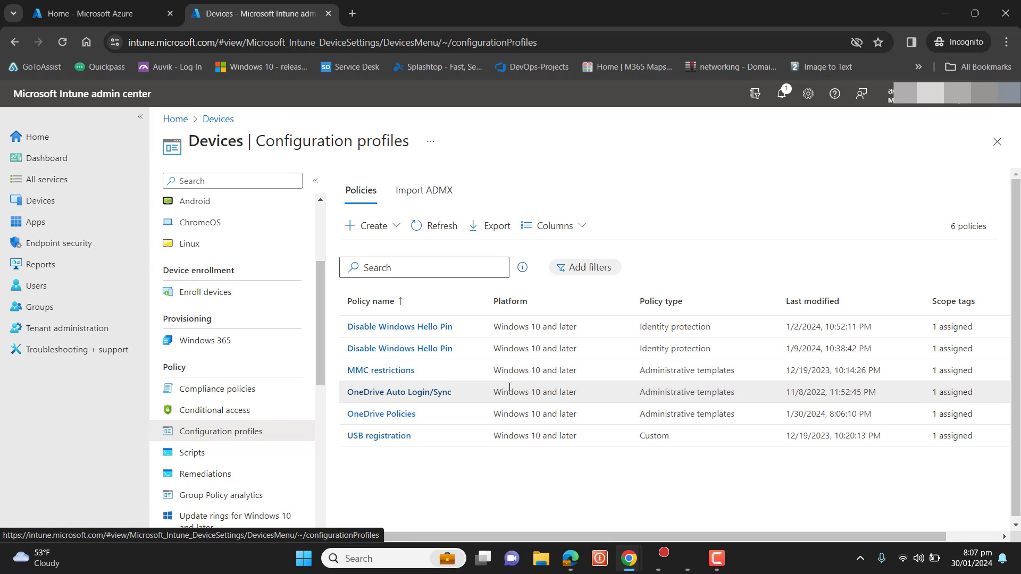
click(394, 415)
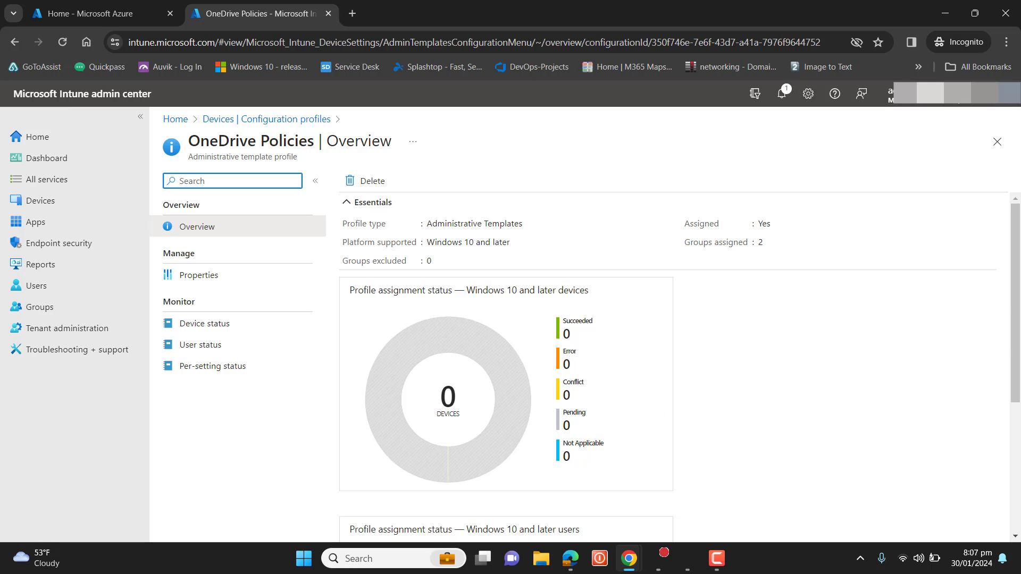
drag(1017, 308, 1018, 250)
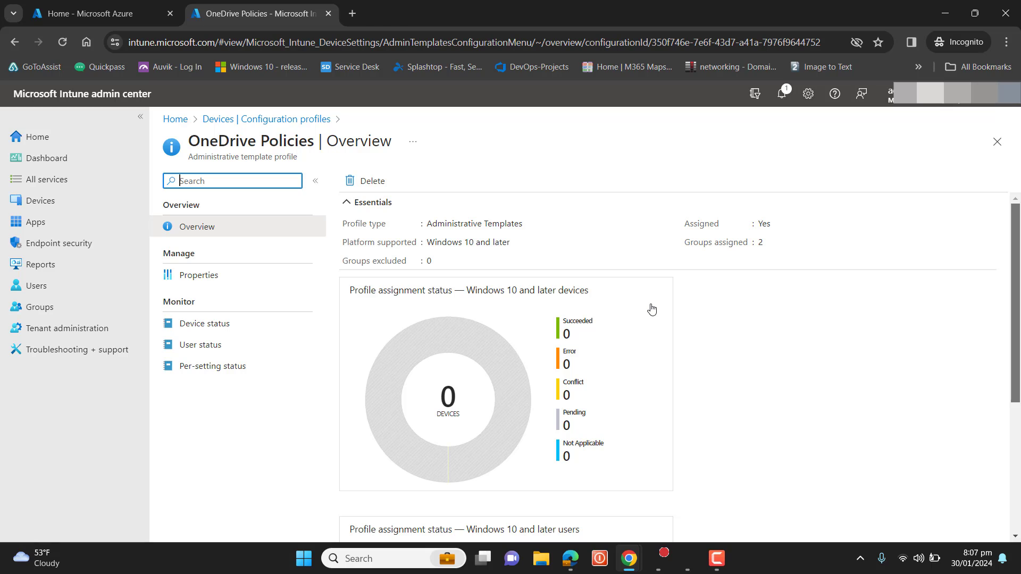